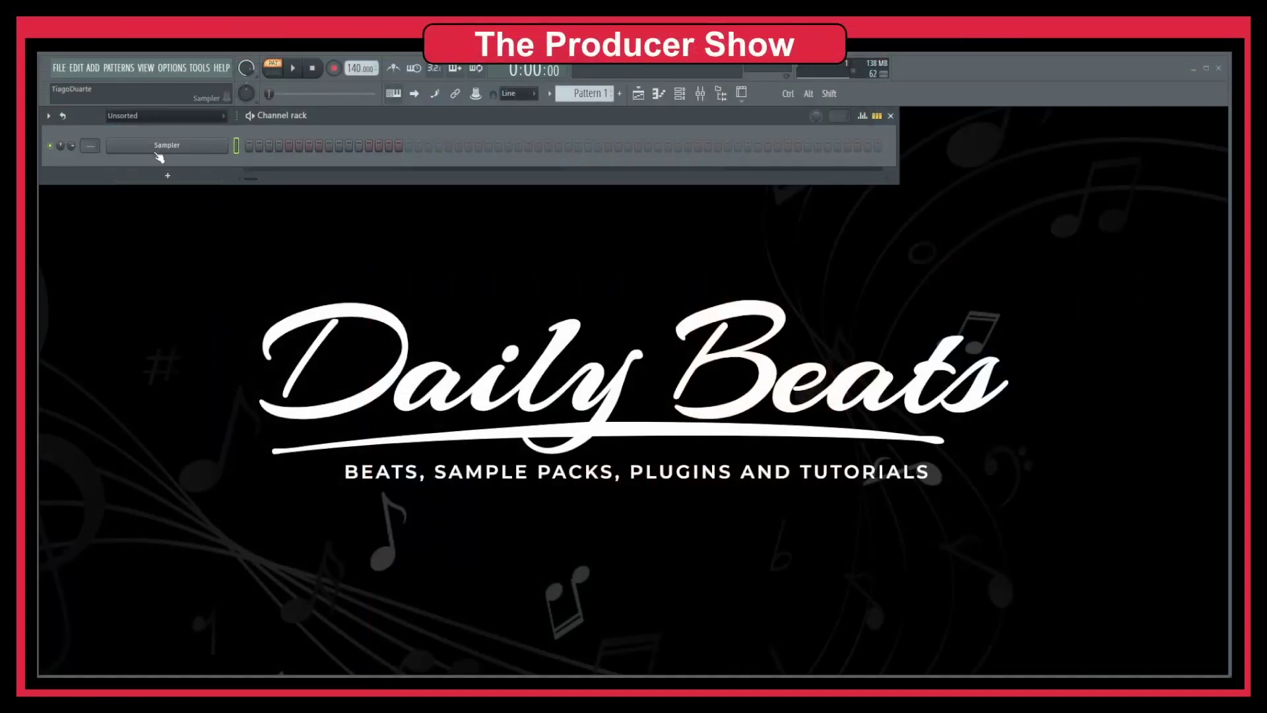
Step: Add a FLEX channel and load the Close Grand preset from the Essential Pianos pack
left_click(169, 175)
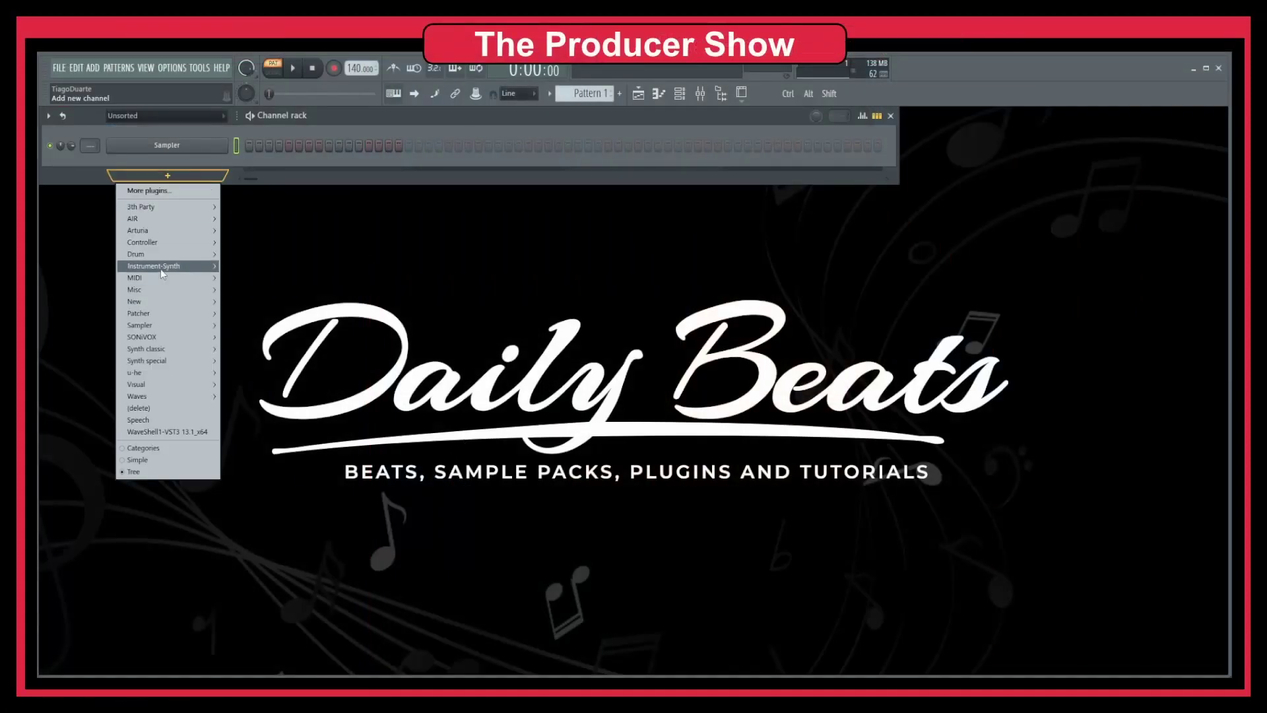
mouse_move(160, 299)
left_click(264, 302)
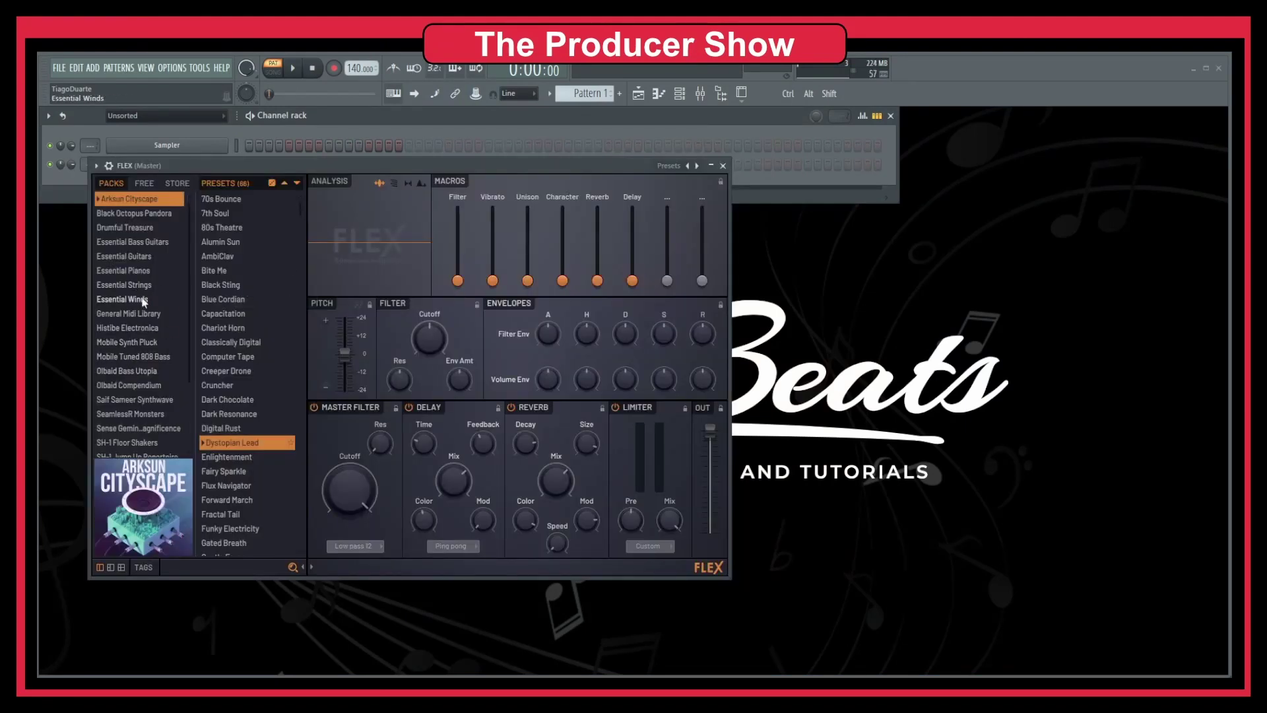
left_click(135, 270)
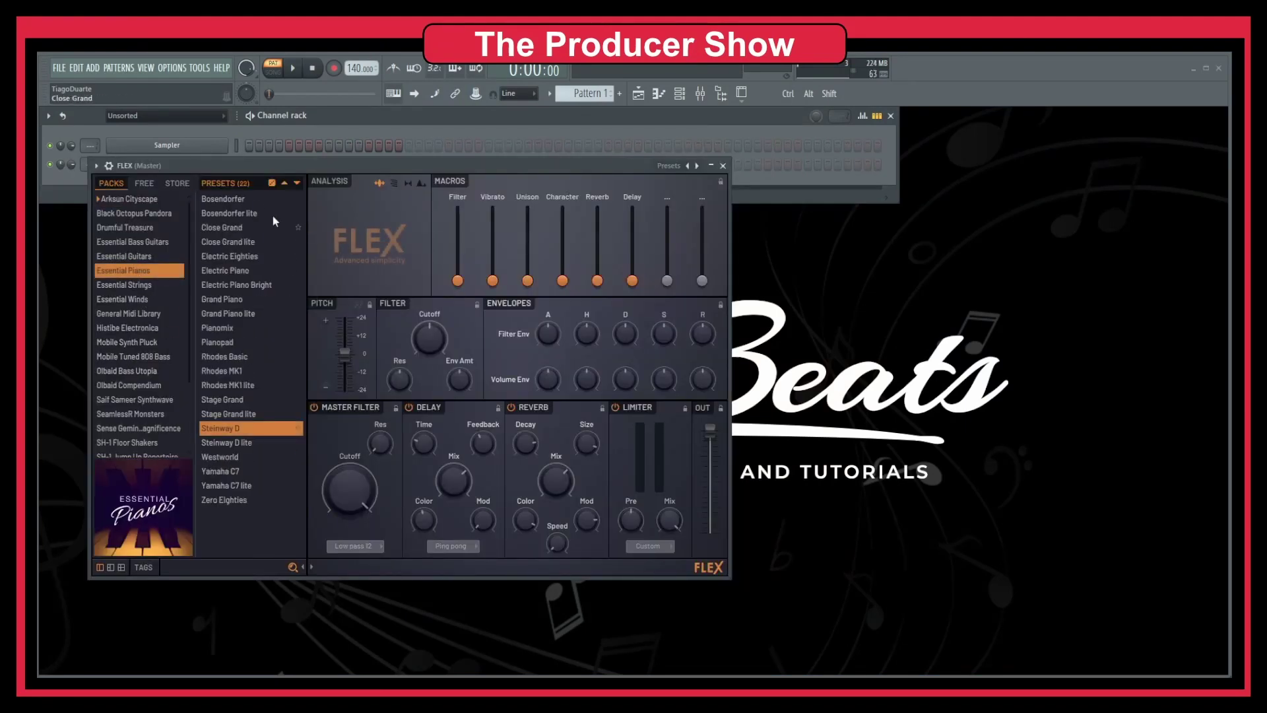
left_click(231, 228)
left_click(723, 166)
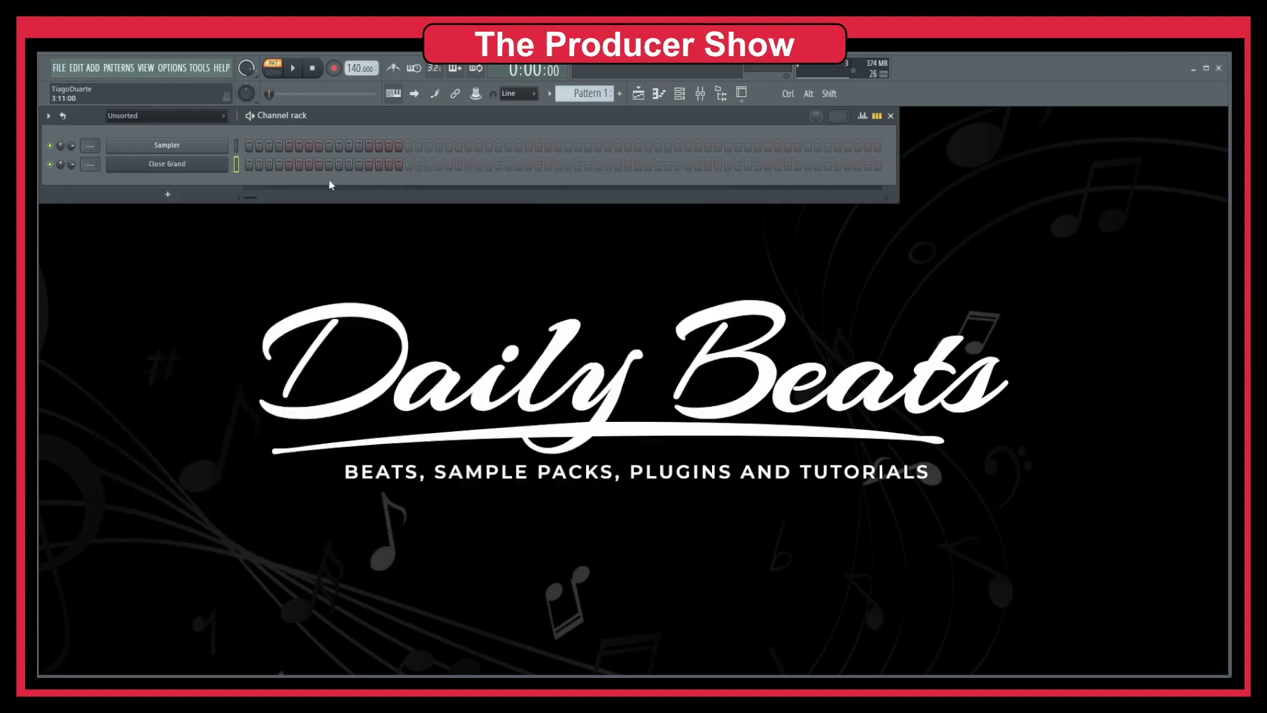
Step: Open the piano roll for the Close Grand channel
right_click(206, 165)
left_click(271, 173)
right_click(197, 169)
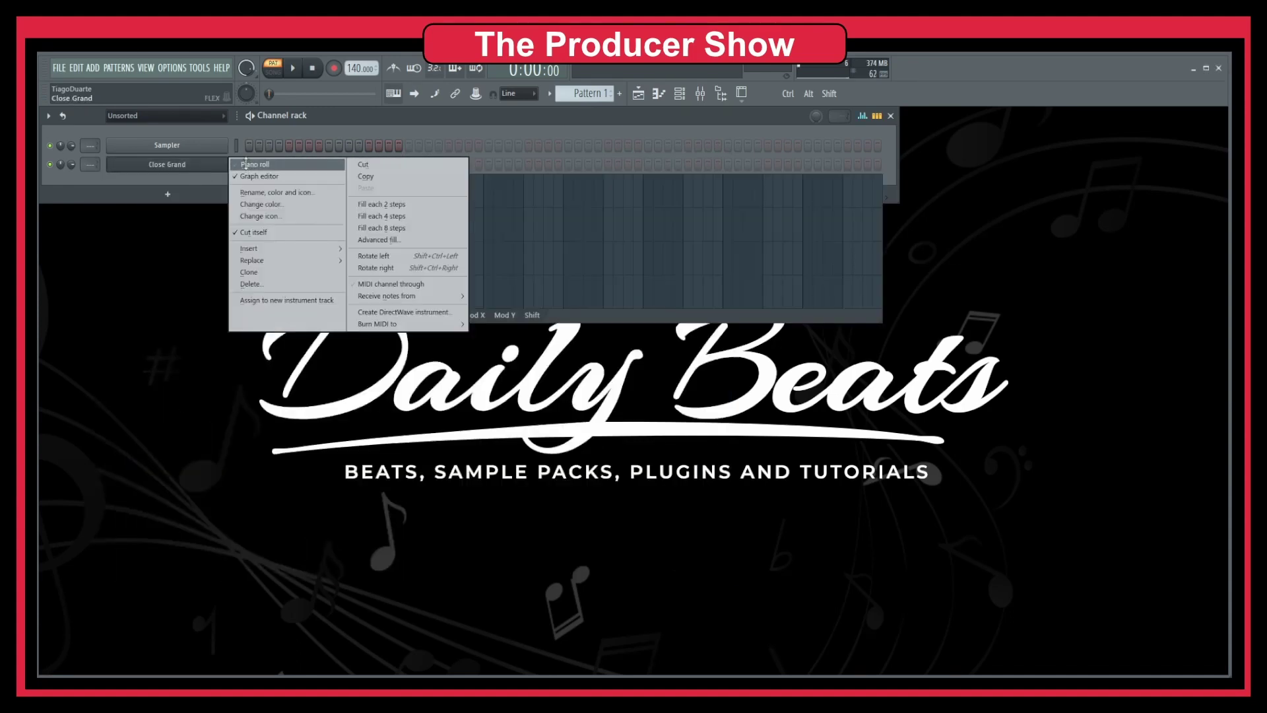
left_click(254, 165)
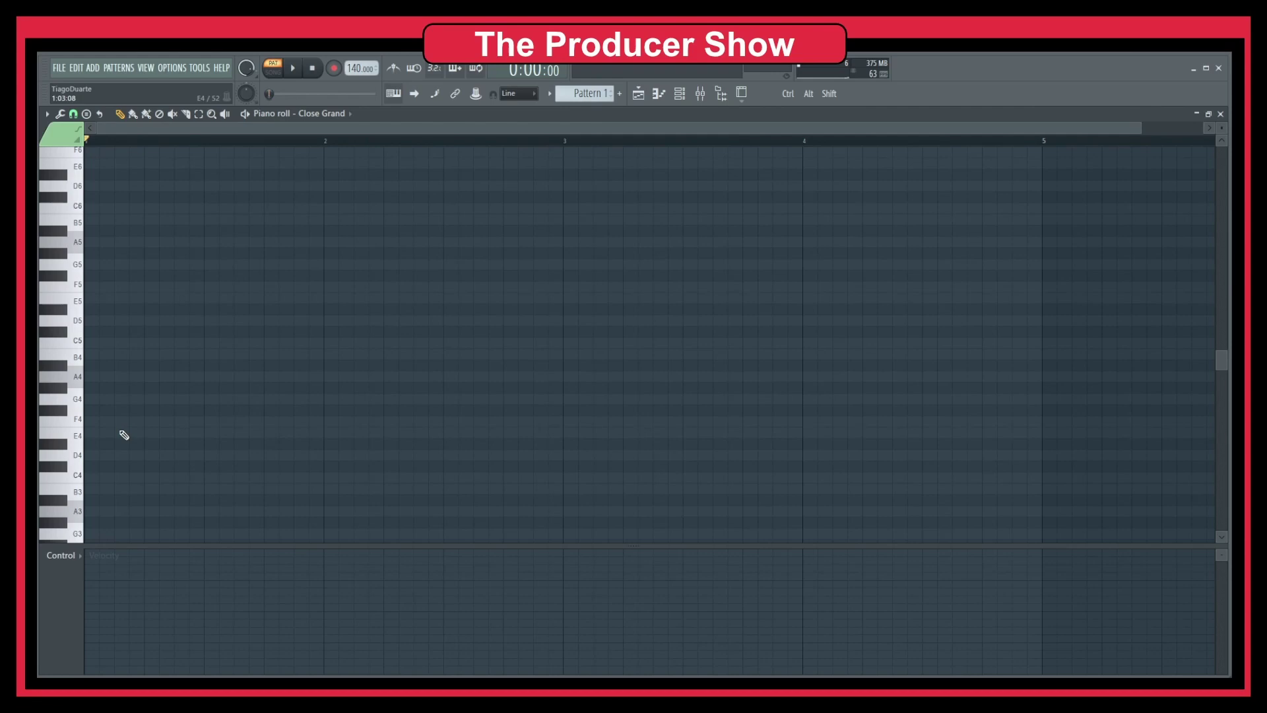
Step: Draw a one-bar chord of A4, C5 and E5 at the start of bar 1 and play it
left_click(95, 377)
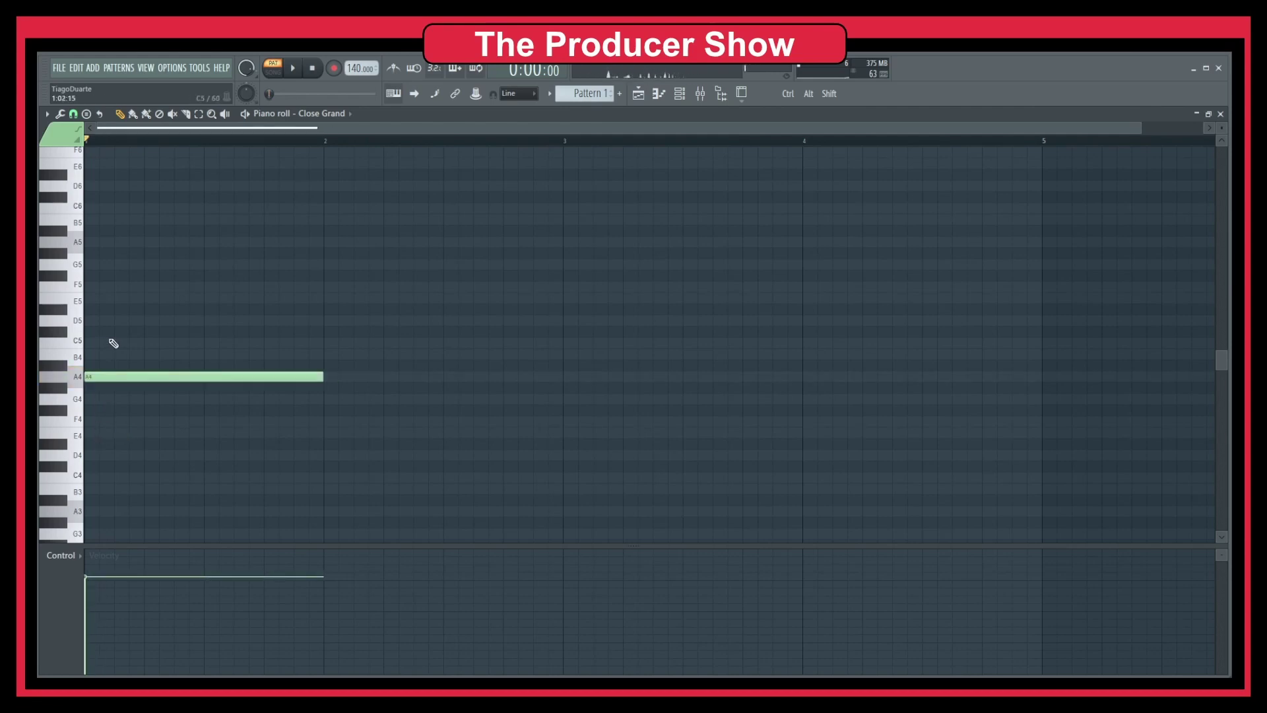
left_click(93, 343)
left_click(92, 299)
key("space")
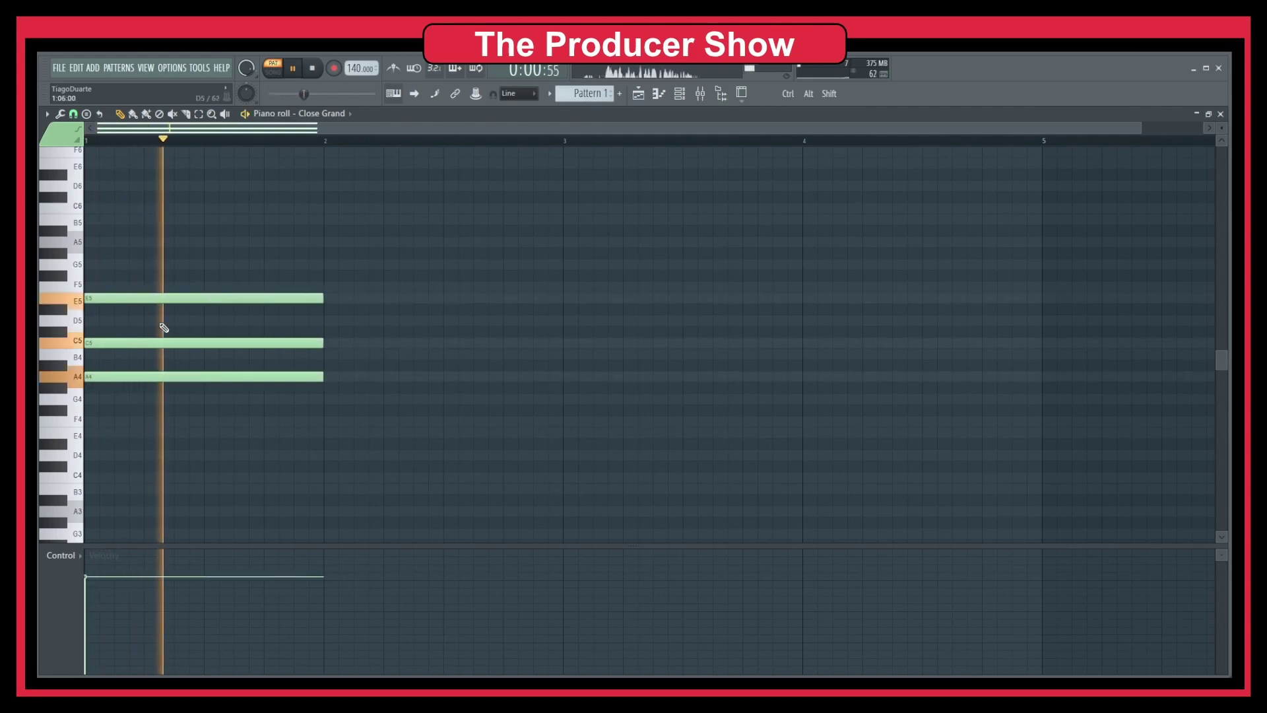
key("space")
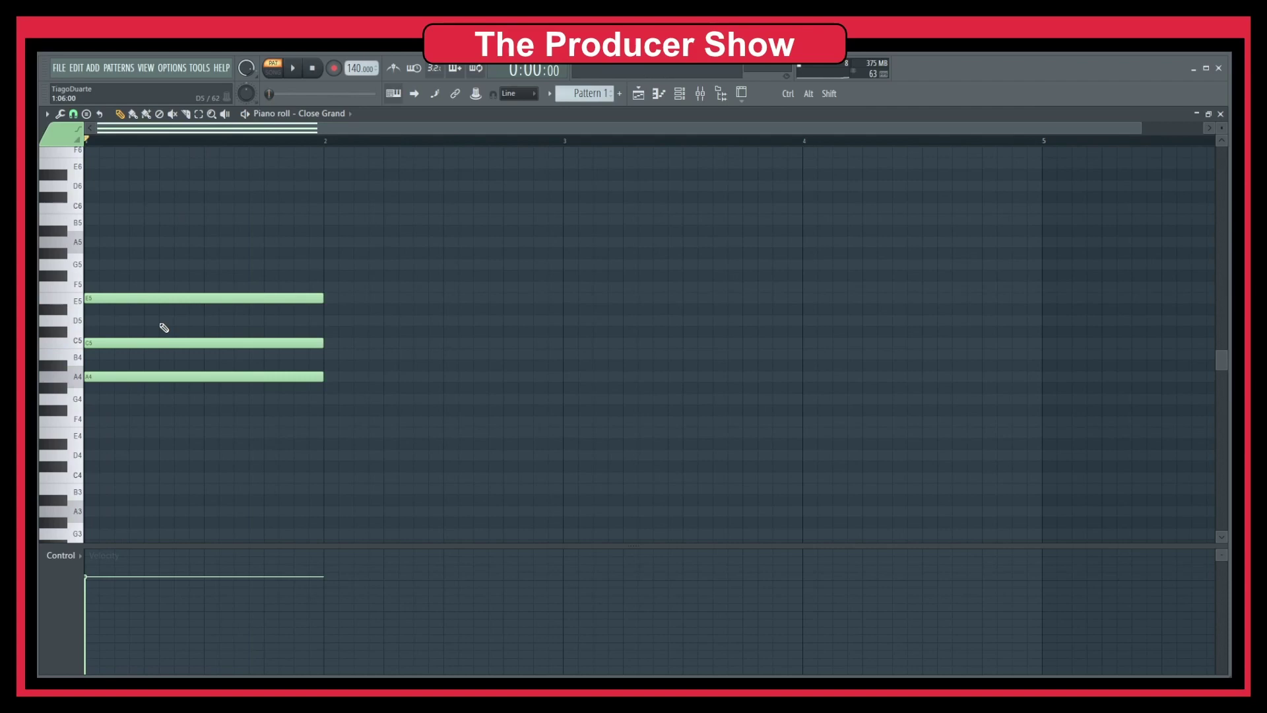
Step: Duplicate the chord into bar 2, rework it as C5, E5 and G5, and play both chords
left_click_drag(325, 257, 167, 404)
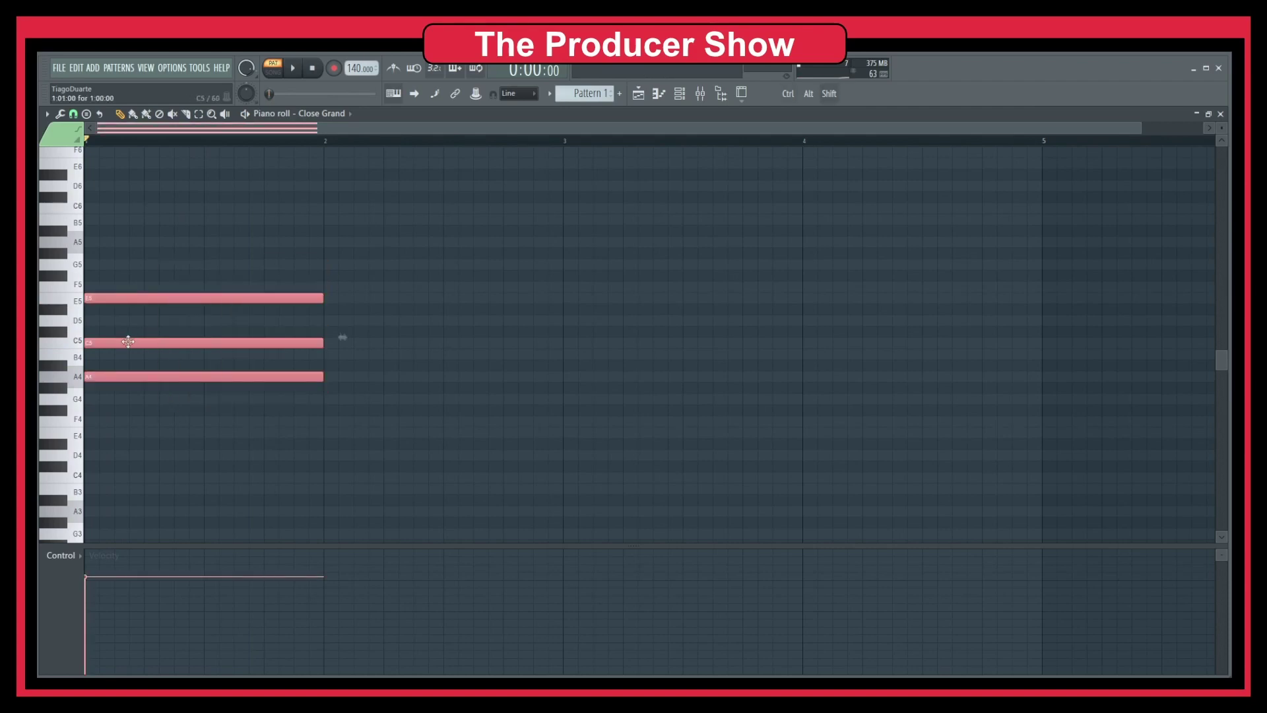
key("ctrl+b")
left_click_drag(374, 330, 347, 299)
left_click(351, 322)
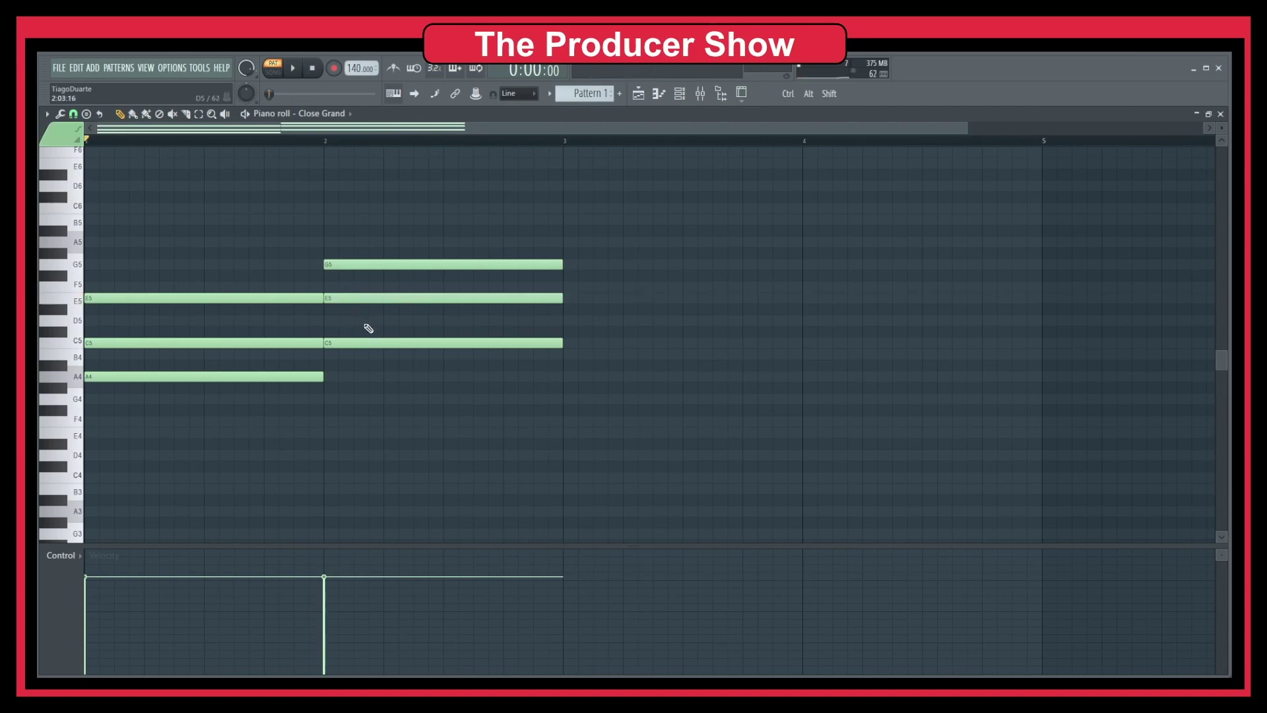
key("space")
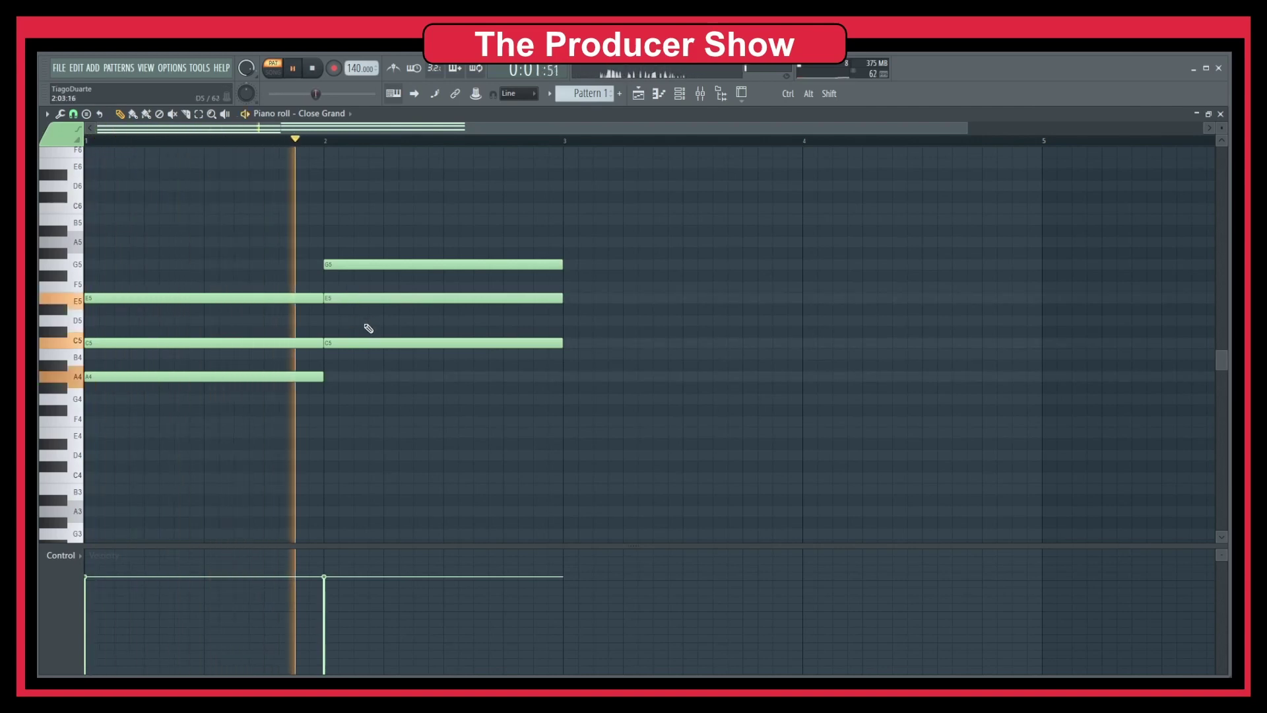
key("space")
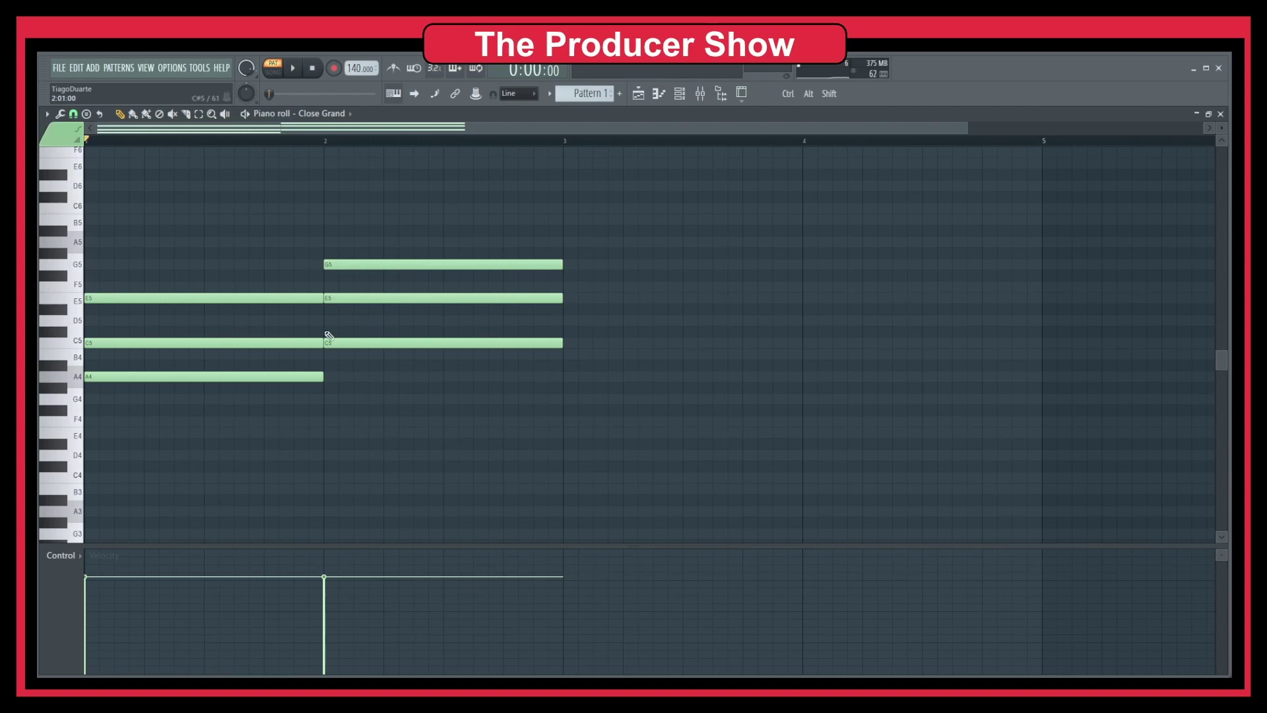
Step: Stagger both chords manually, starting each middle note one step late and each top note two steps late
left_click_drag(414, 215, 190, 404)
left_click(276, 424, "ctrl")
left_click_drag(99, 342, 112, 343)
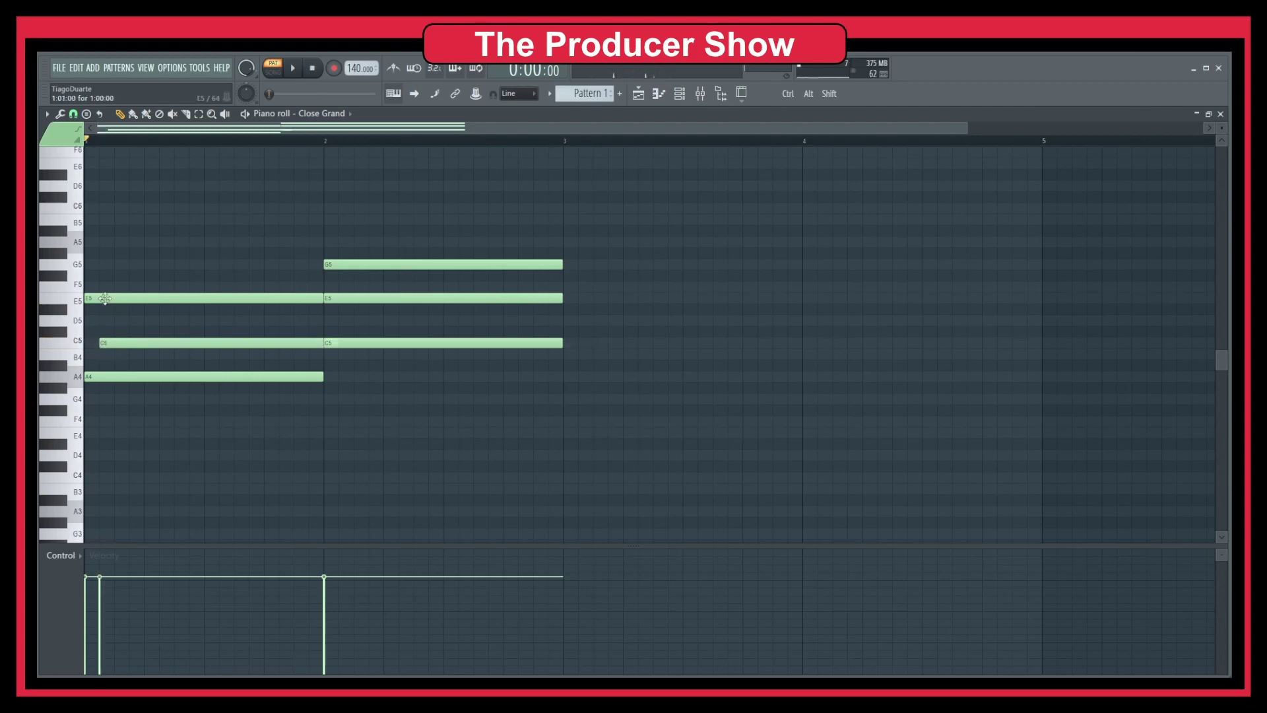
left_click_drag(99, 298, 126, 299)
key("space")
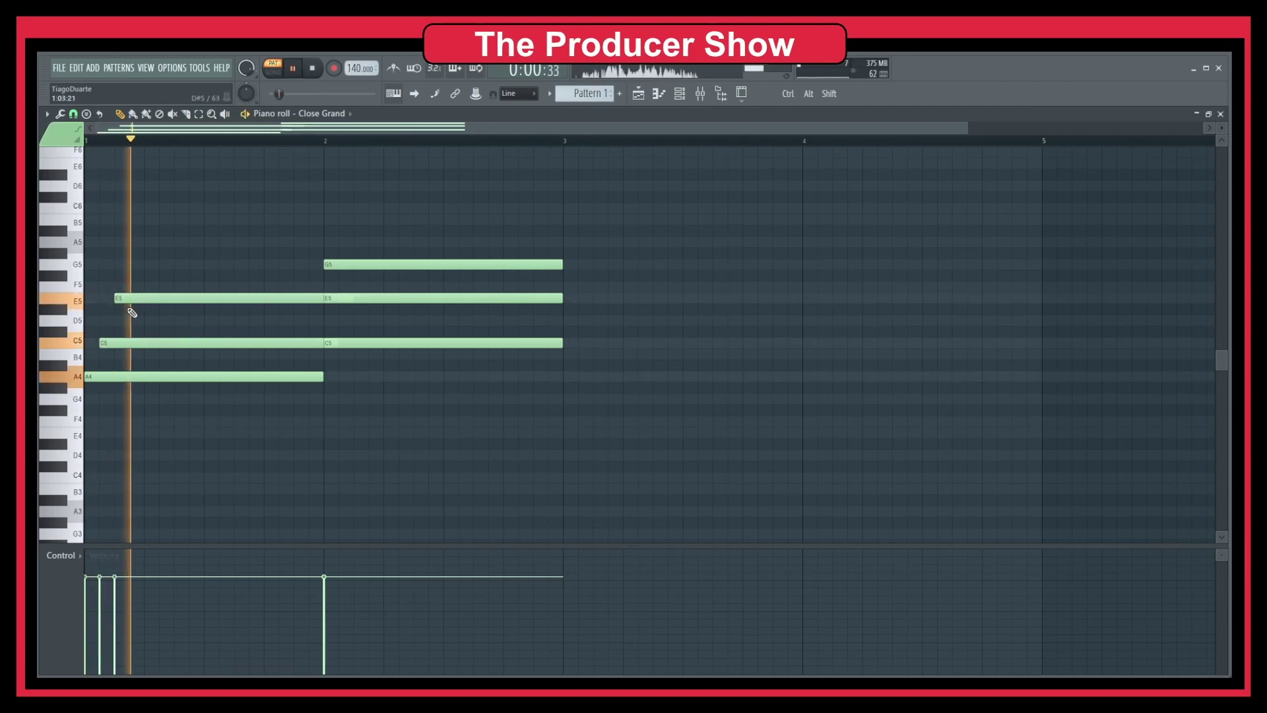
key("space")
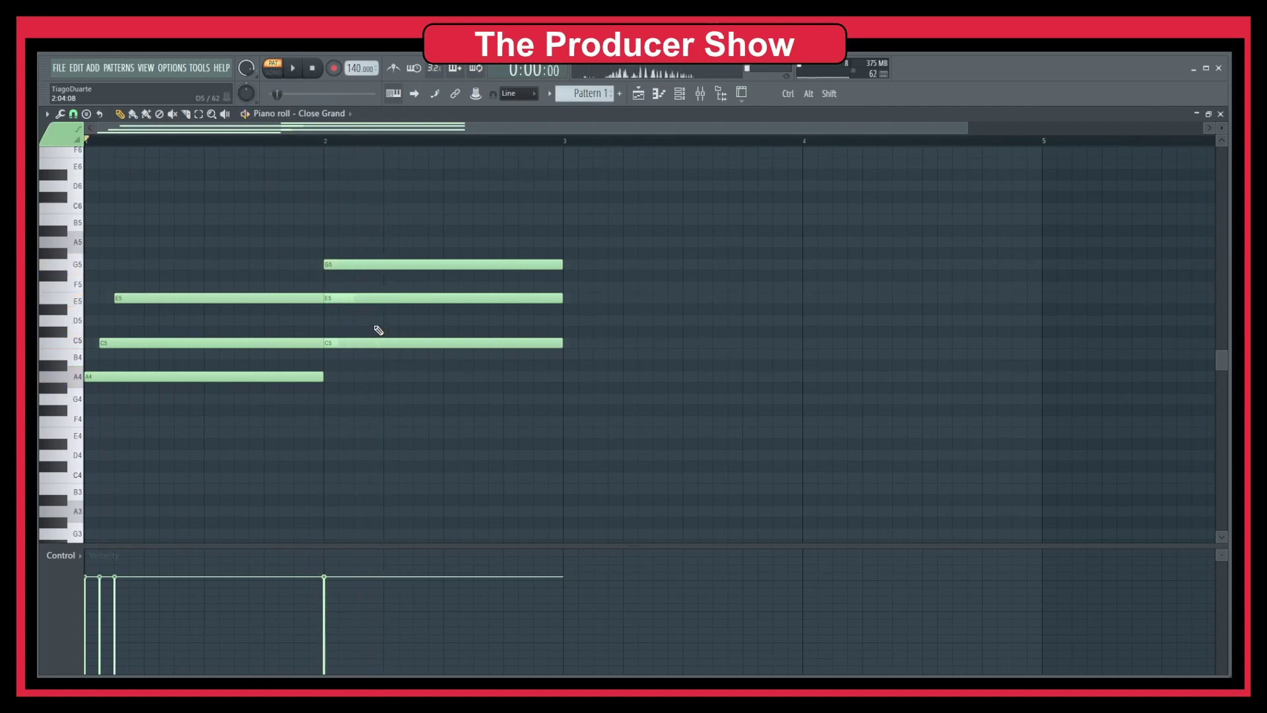
left_click_drag(383, 298, 415, 265)
Step: Shorten the middle and top notes of both chords to 13 steps and play the pattern
left_click_drag(273, 310, 237, 365)
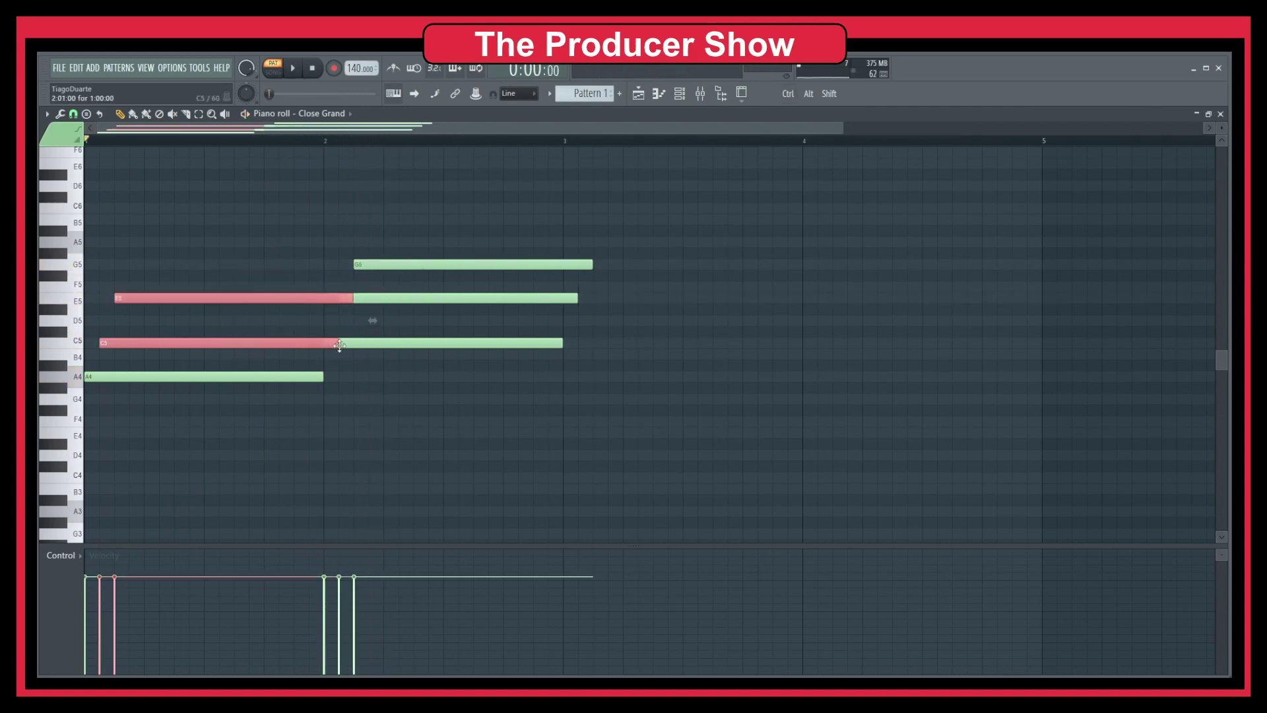
left_click_drag(339, 344, 294, 343)
left_click_drag(523, 232, 529, 303)
left_click(662, 325)
key("space")
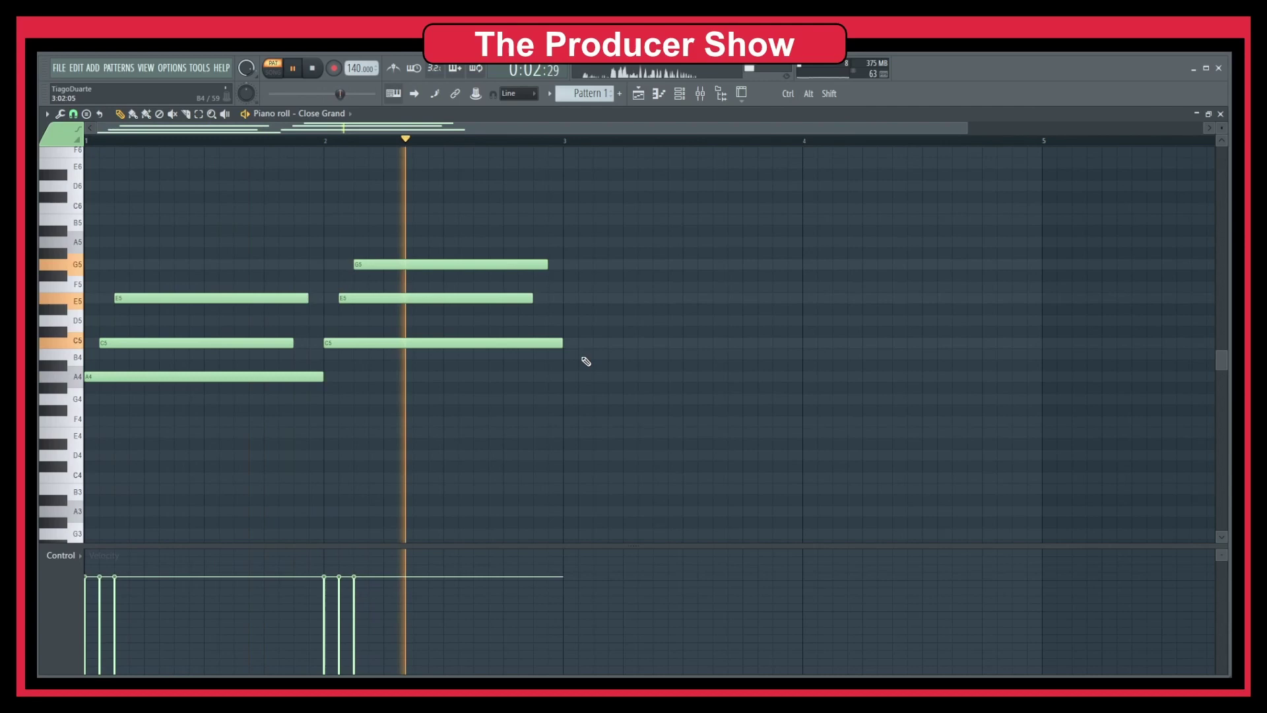
key("space")
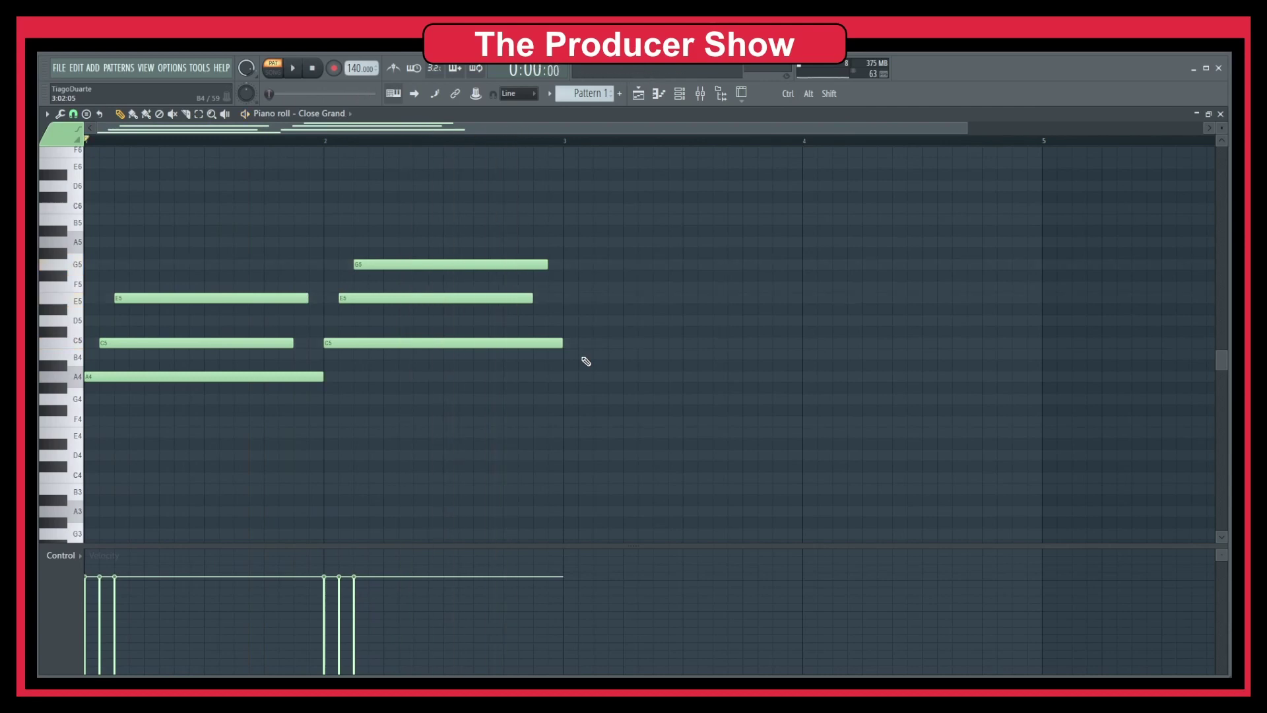
Step: Realign each chord's notes to the start of its bar and trim the lowest notes to 13 steps
left_click_drag(181, 342, 166, 342)
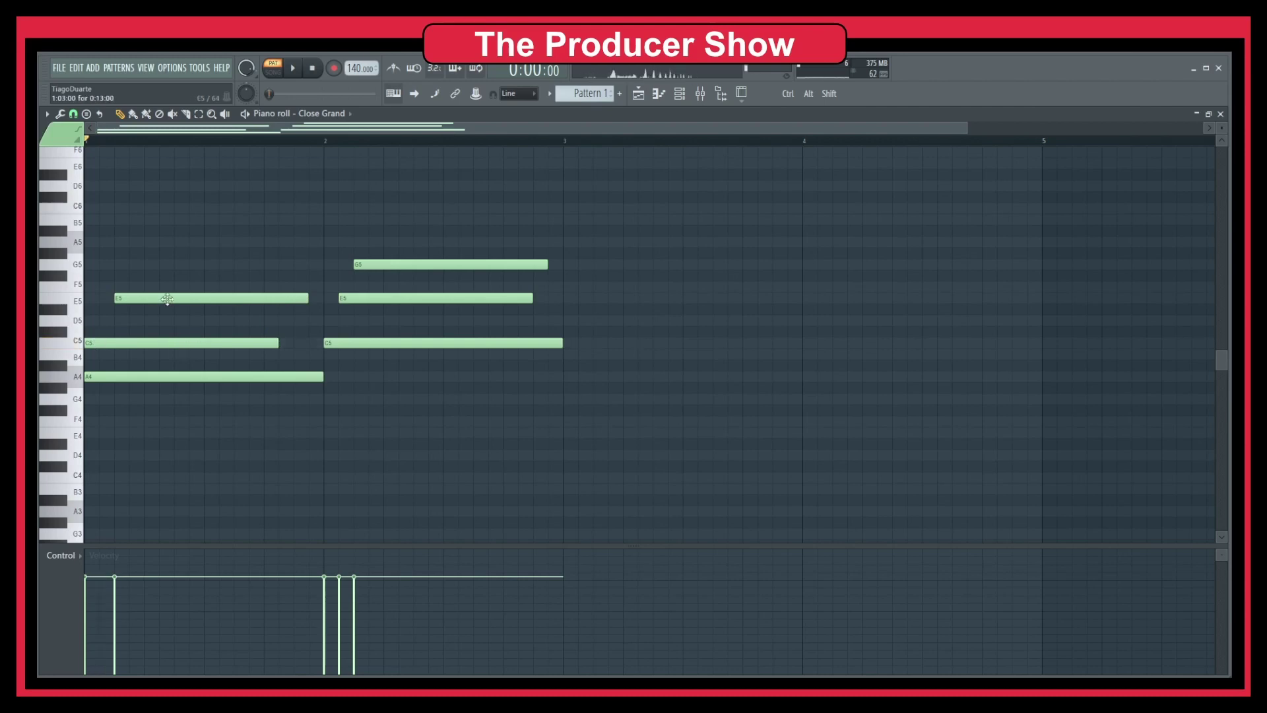
left_click_drag(161, 298, 131, 299)
left_click_drag(377, 297, 351, 265)
left_click_drag(562, 343, 518, 343)
left_click_drag(324, 376, 278, 376)
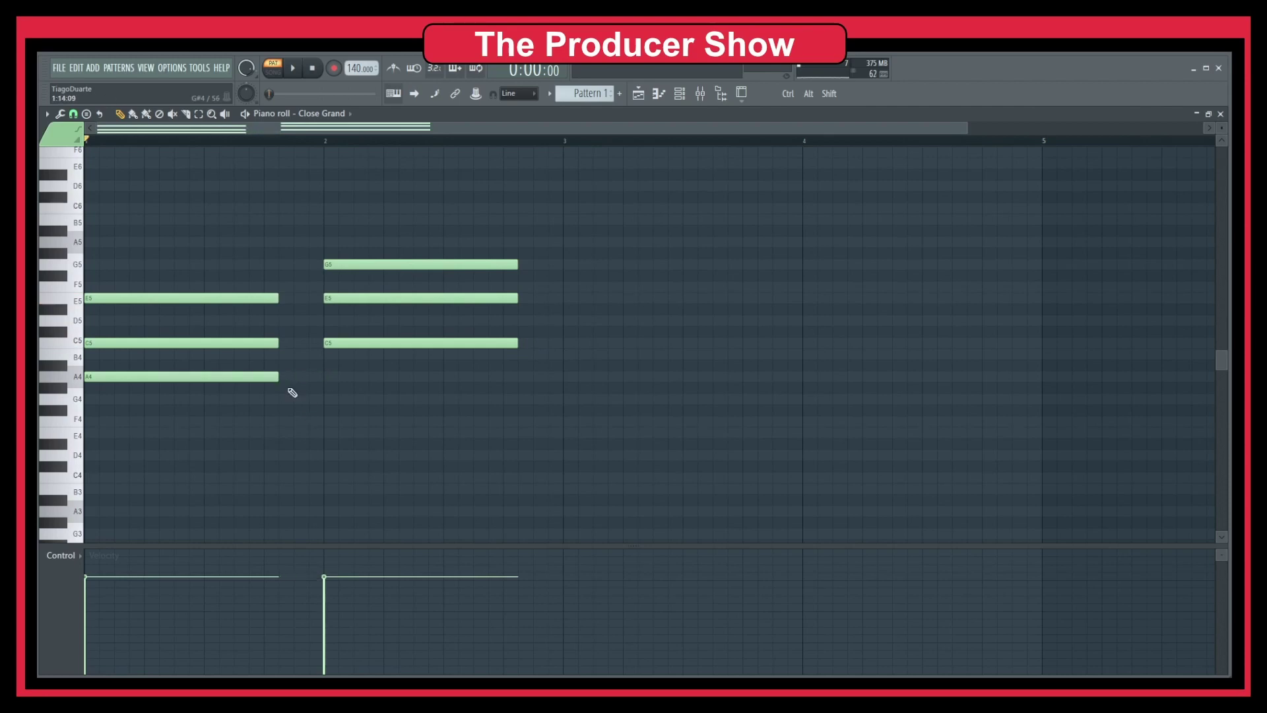
Step: Open the Strum tool for both chords, raise the start time strength to spread the notes widely, and play the pattern
left_click(60, 114)
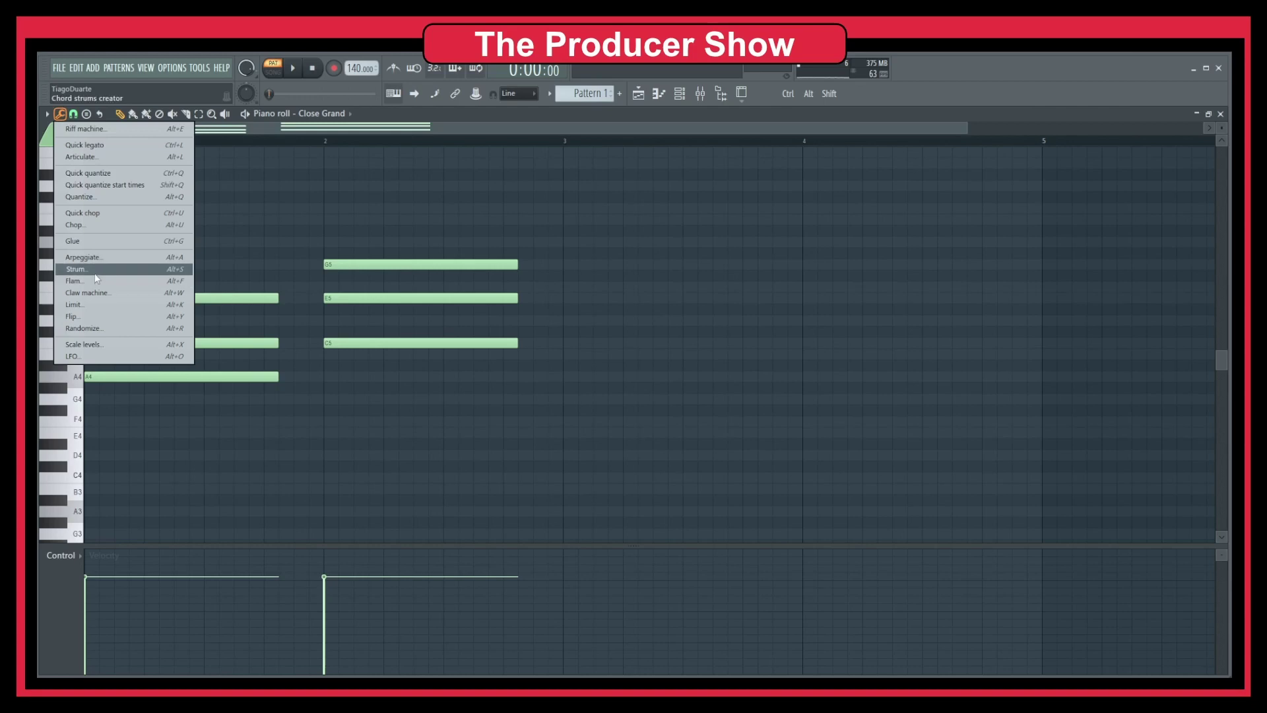
left_click(444, 389)
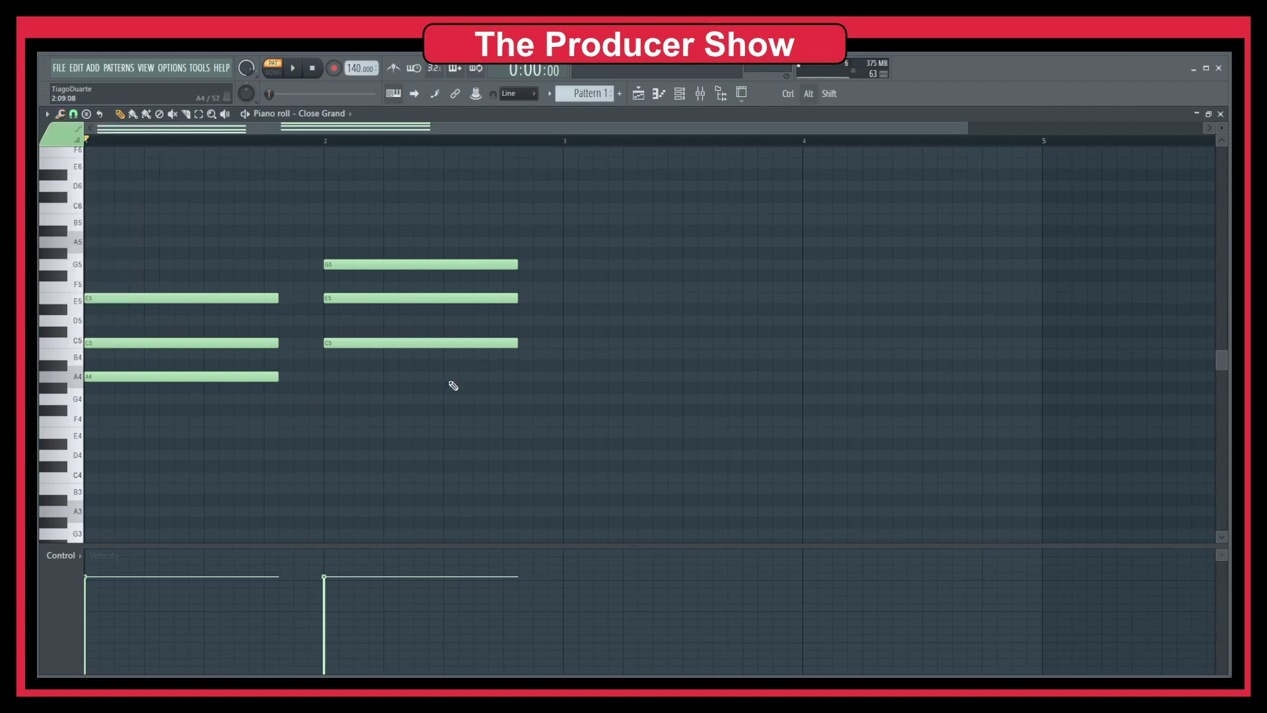
key("alt+s")
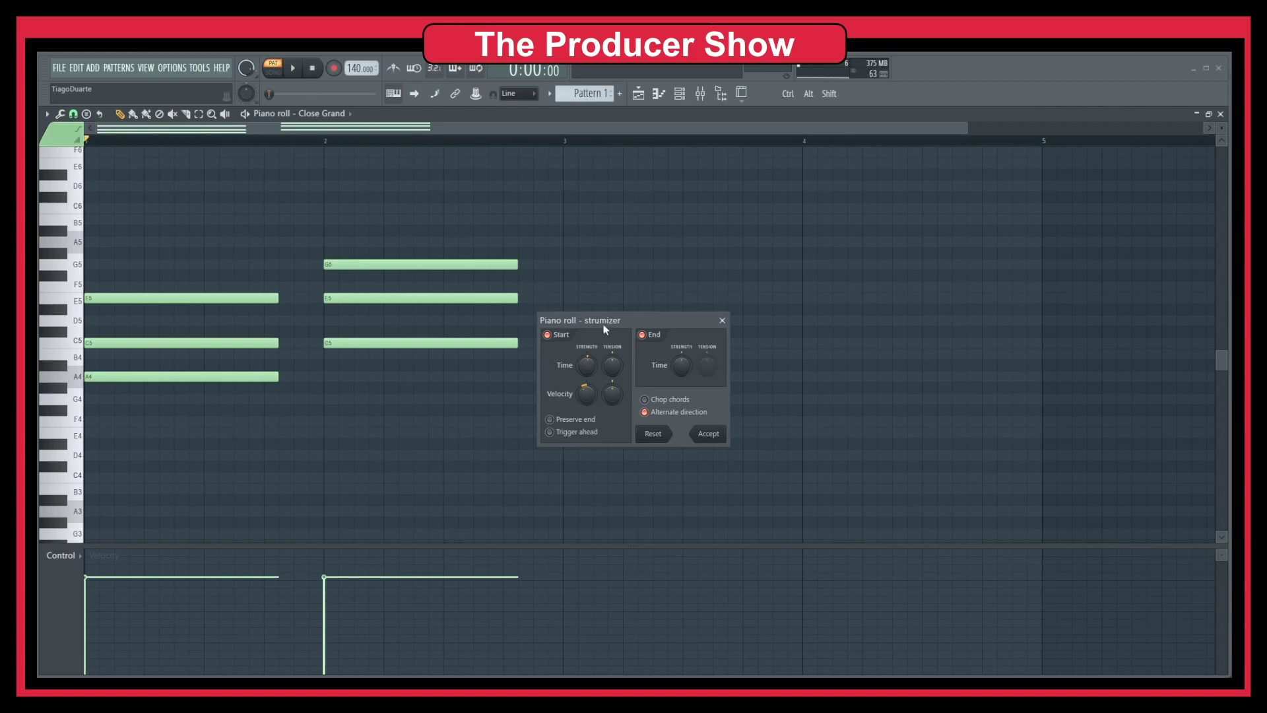
left_click(588, 366)
left_click_drag(586, 367, 585, 336)
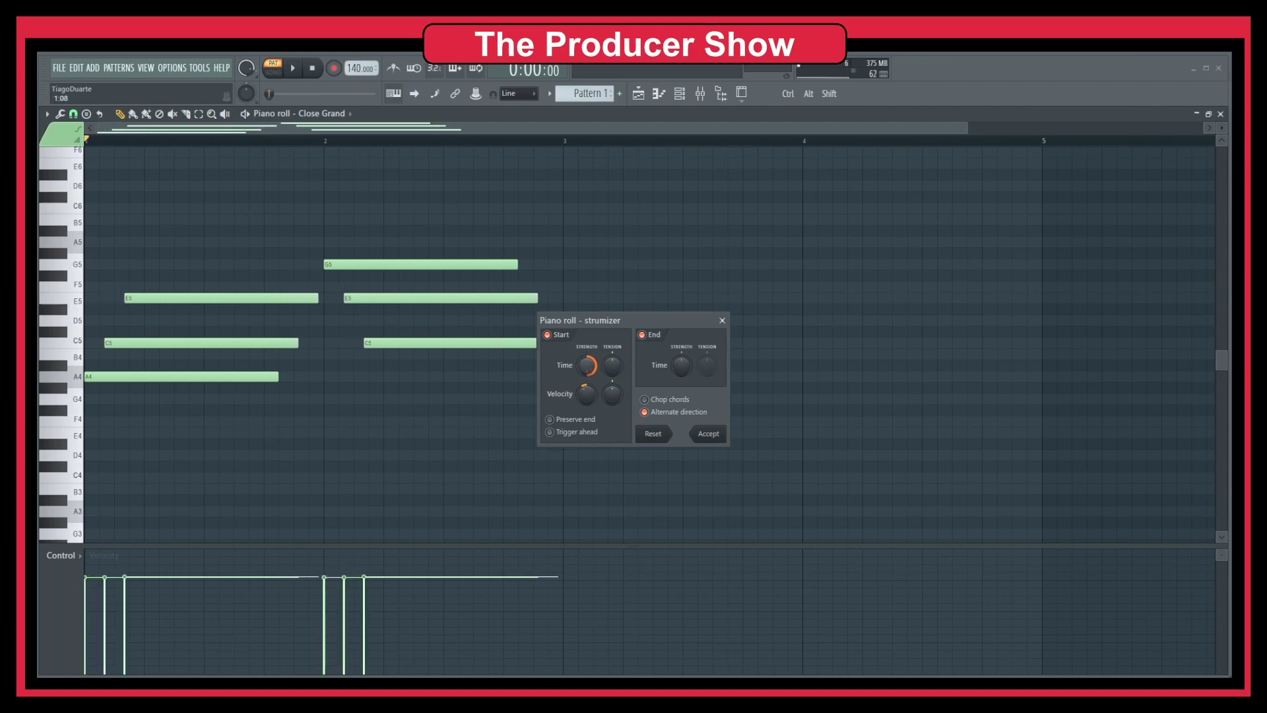
key("space")
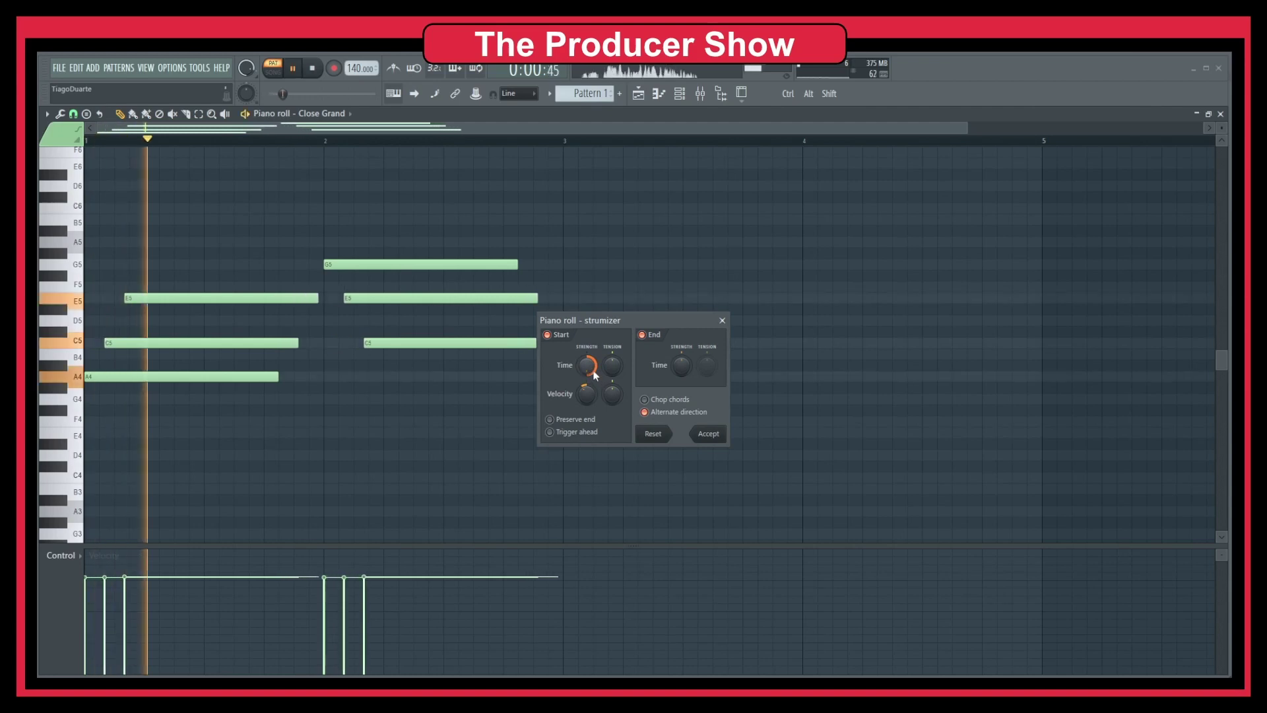
key("space")
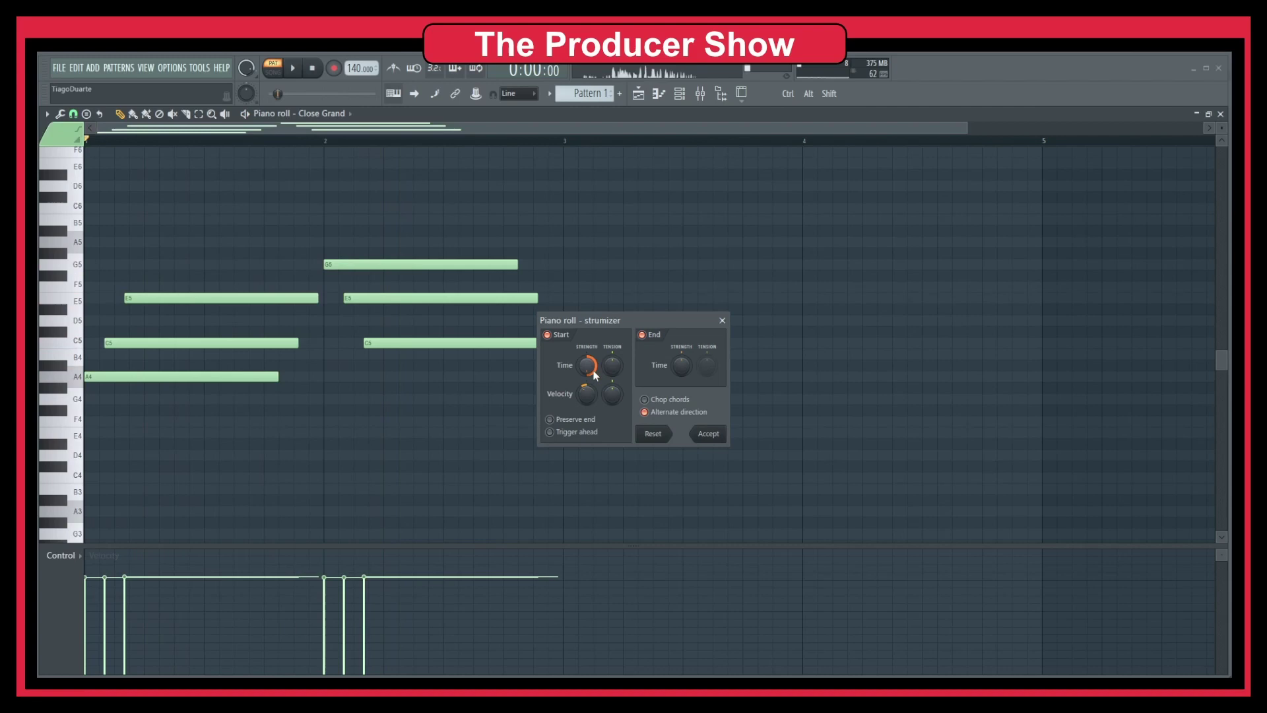
Step: Lower the strum's start time strength for a tighter note spread and play the pattern
left_click_drag(588, 365, 587, 386)
key("space")
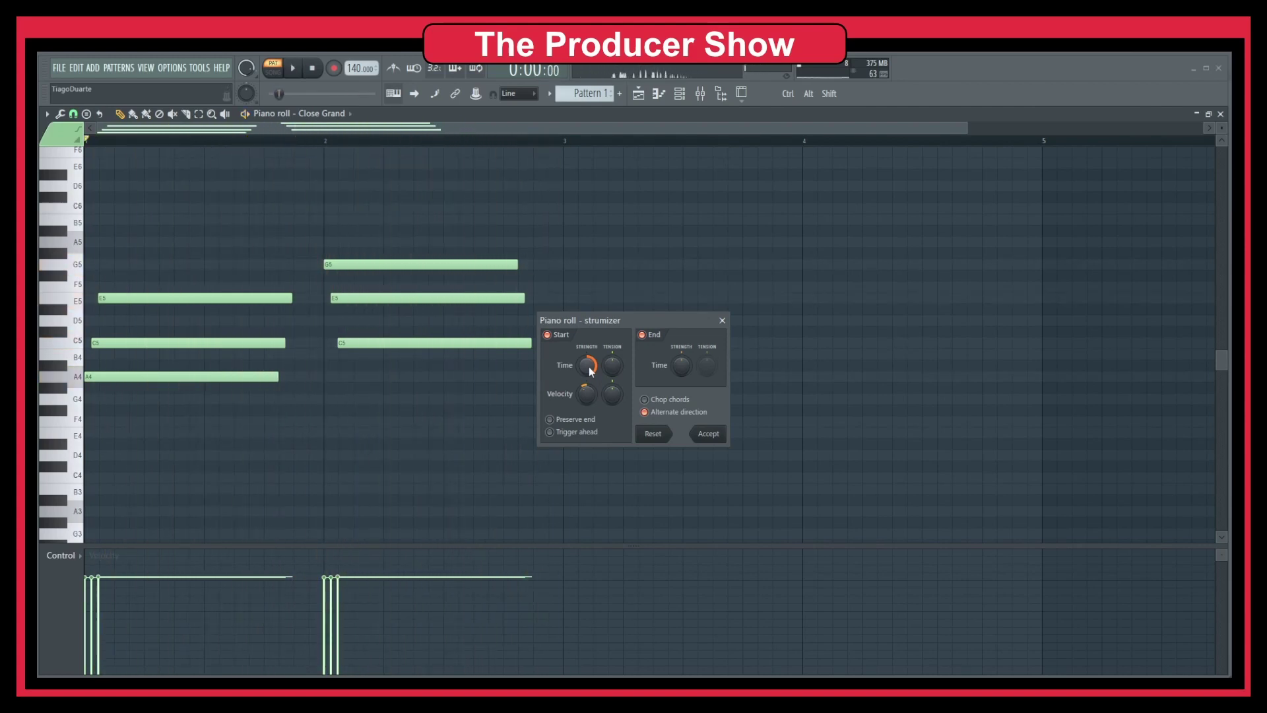
key("space")
Step: Set the strum's start time strength so successive chord notes begin one step apart, playing the pattern while adjusting
mouse_move(589, 367)
left_mouse_down()
mouse_move(589, 379)
mouse_move(589, 345)
left_mouse_up()
key("space")
key("space")
key("space")
key("space")
key("space")
key("space")
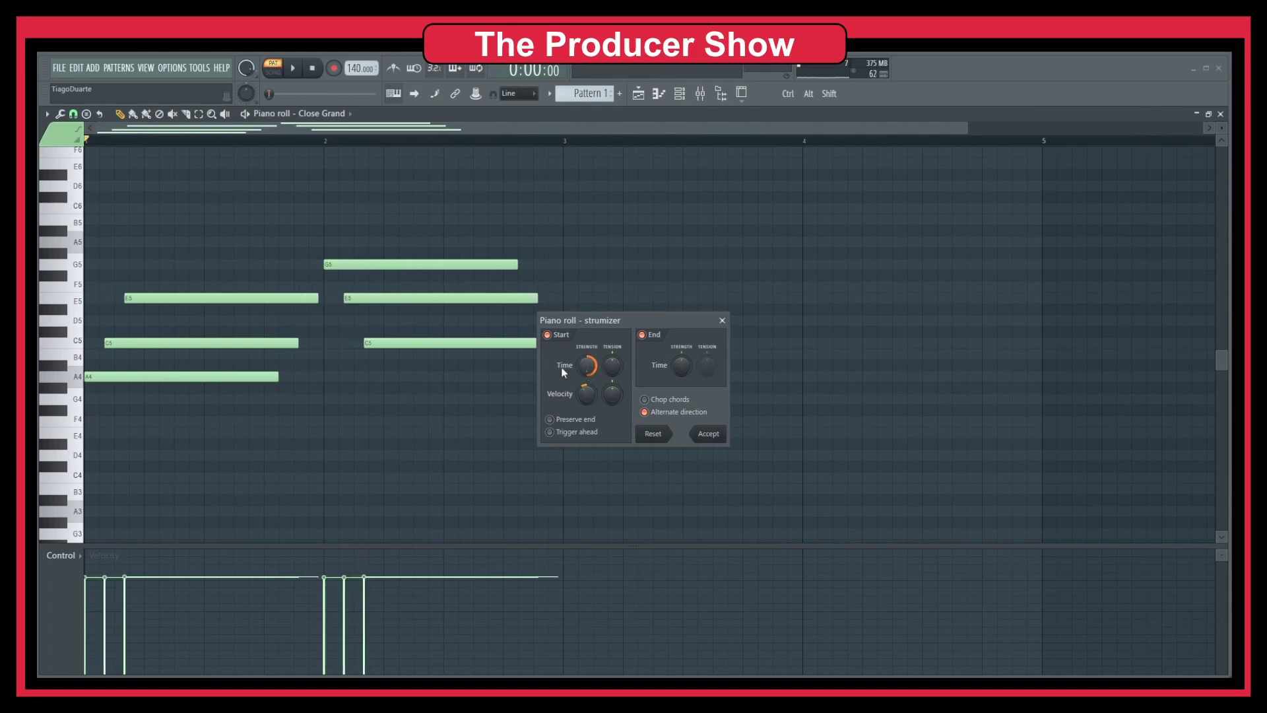
mouse_move(586, 367)
left_mouse_down()
mouse_move(584, 378)
mouse_move(584, 362)
left_mouse_up()
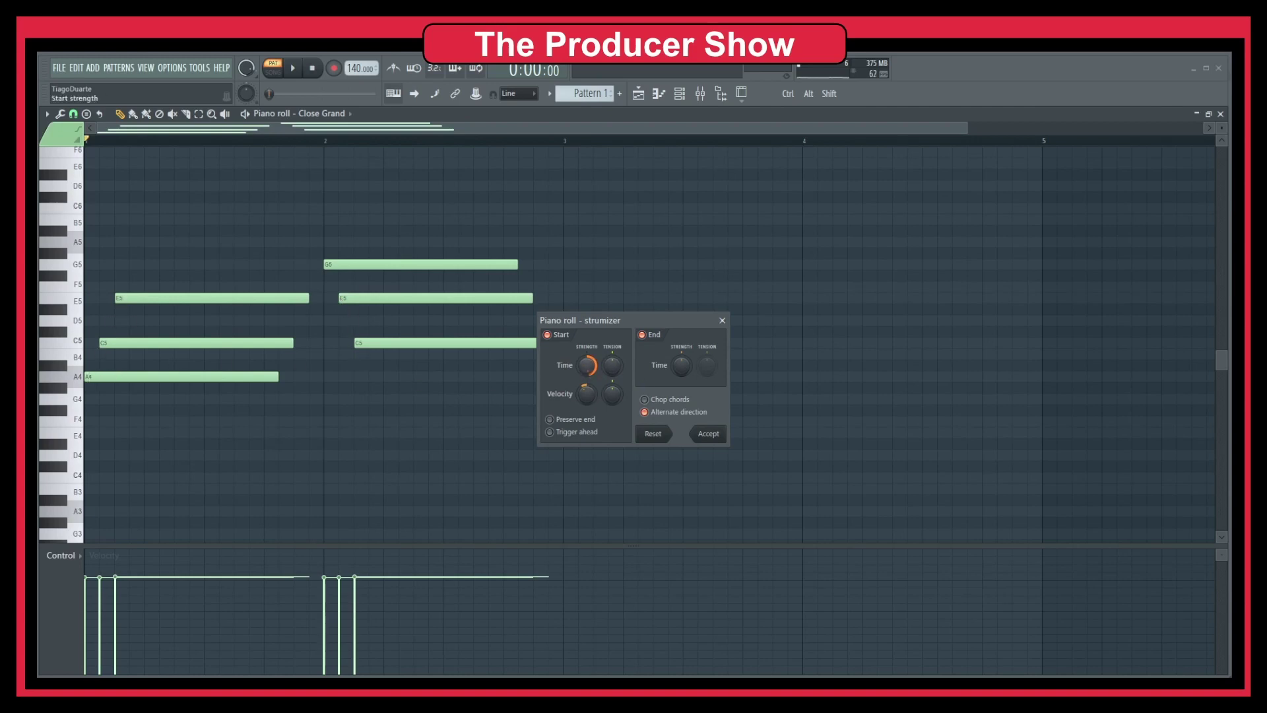
left_click_drag(588, 366, 588, 367)
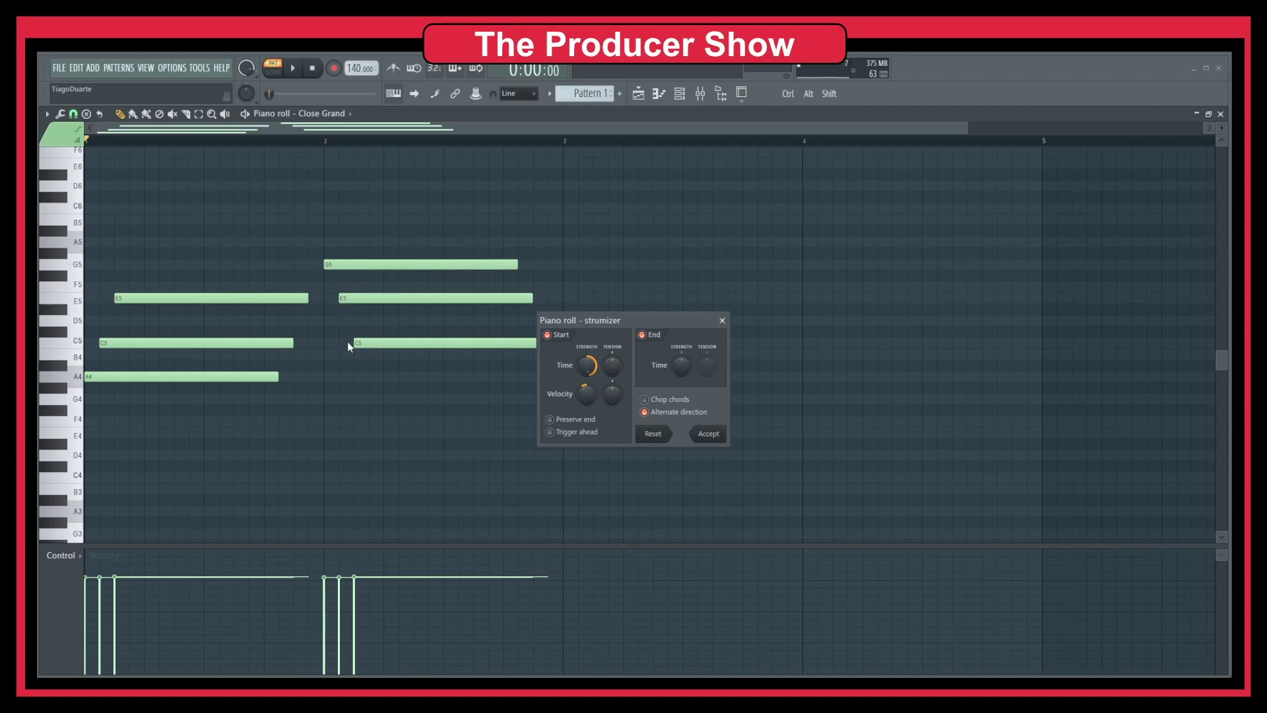
Step: Try lower start time tension settings on the strum to change the spacing between notes, and play the pattern
left_click_drag(612, 365, 612, 394)
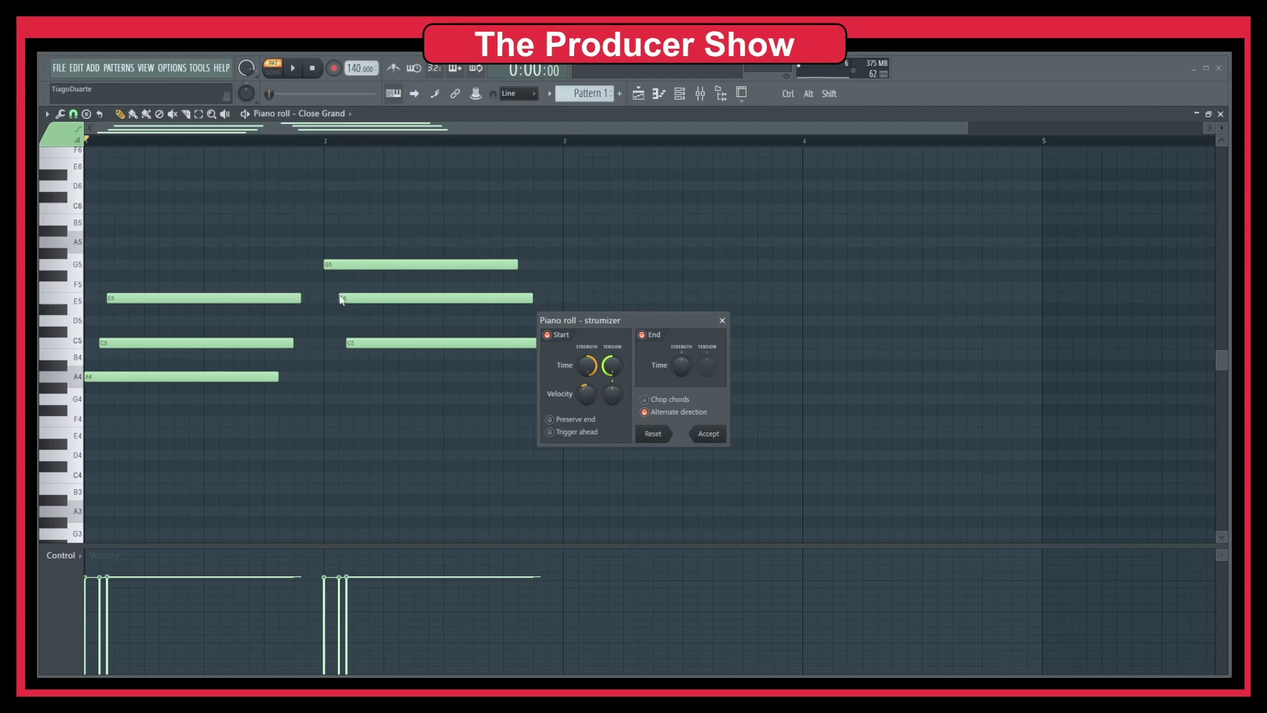
left_click_drag(612, 365, 614, 396)
key("space")
key("space")
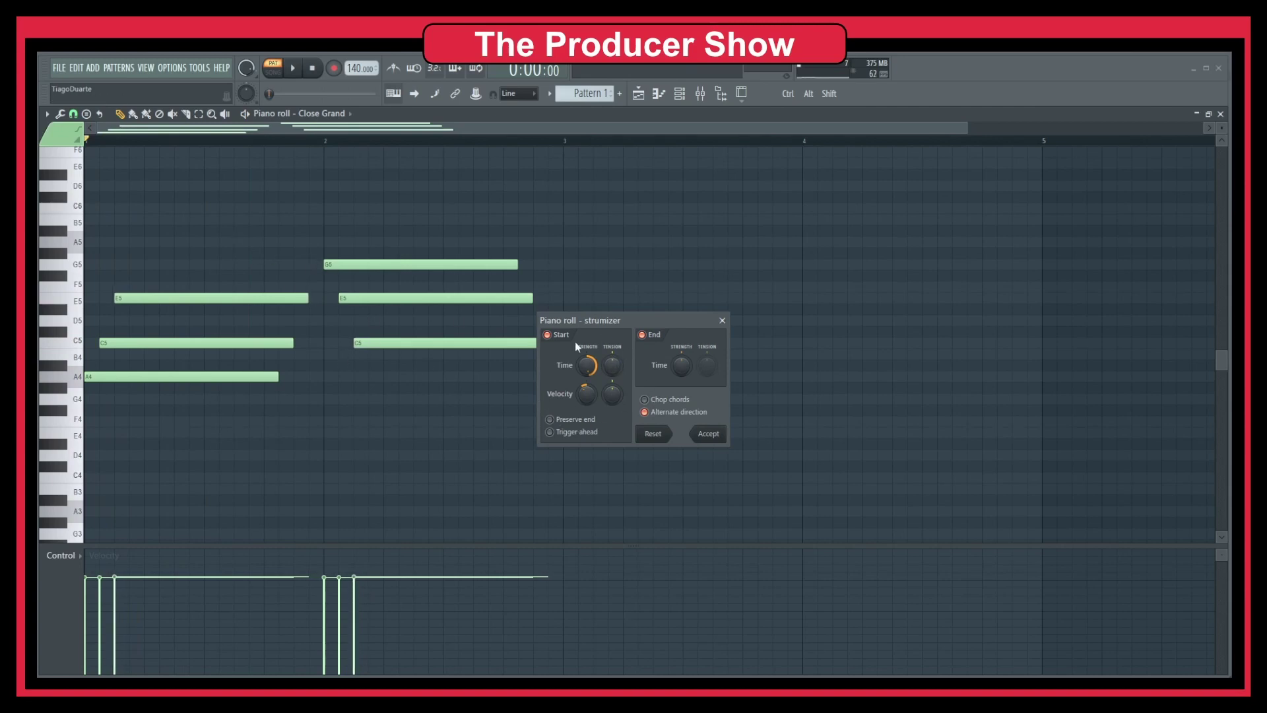
Step: Reduce the strum's velocity strength so each chord's velocities rise from first to last note, and play the pattern
mouse_move(586, 394)
left_mouse_down()
mouse_move(586, 425)
mouse_move(586, 342)
mouse_move(586, 436)
mouse_move(590, 404)
left_mouse_up()
key("space")
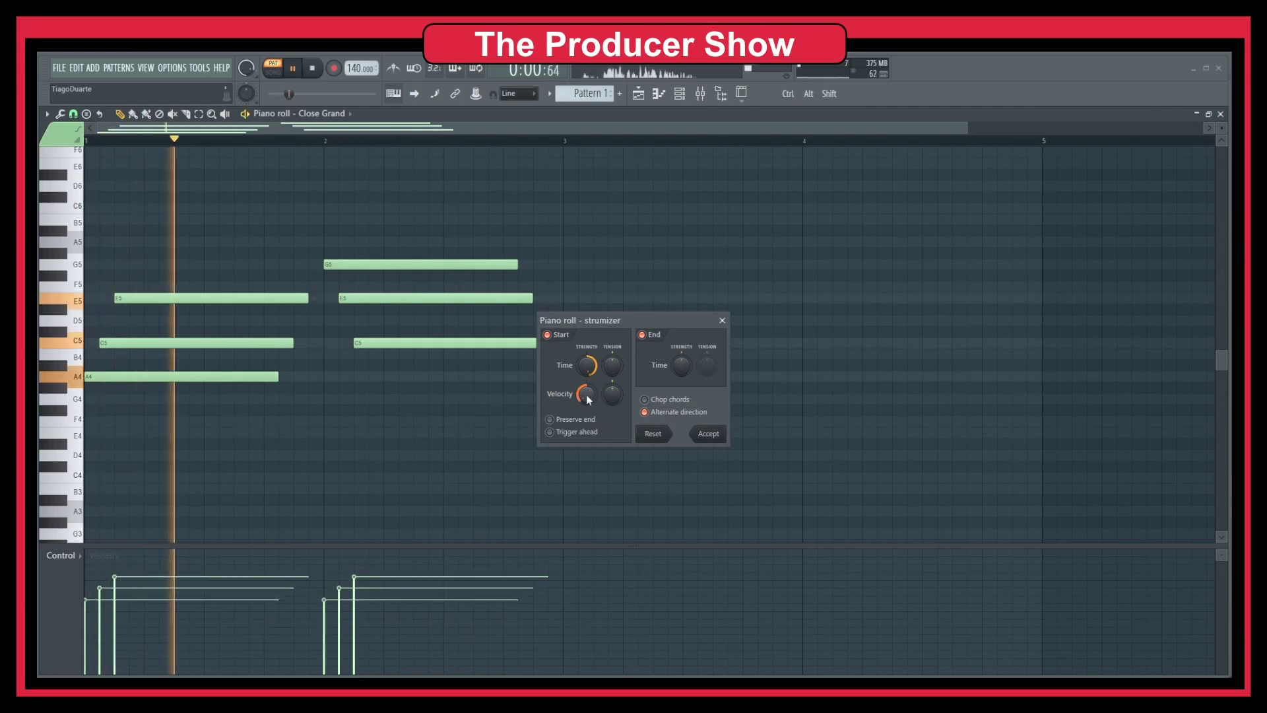
key("space")
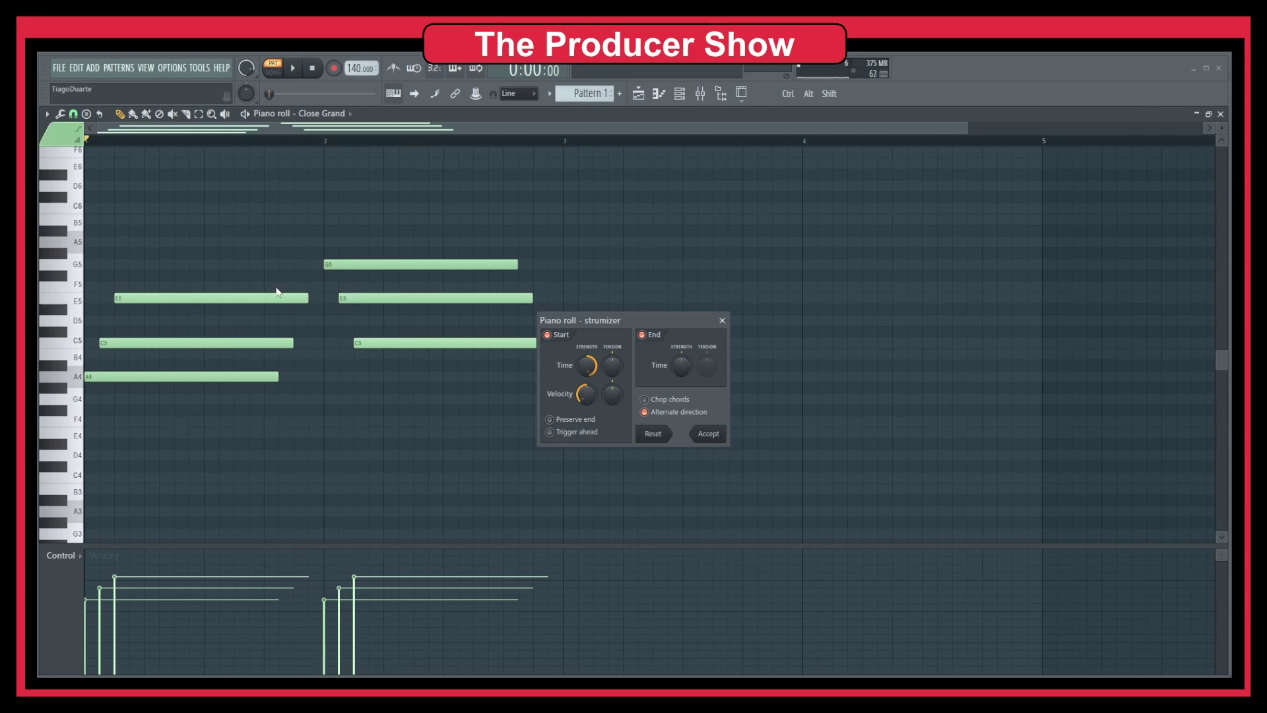
Step: Turn off the strum's Alternate direction option so both chords strum from the lowest note upwards, and play the pattern
left_click(649, 414)
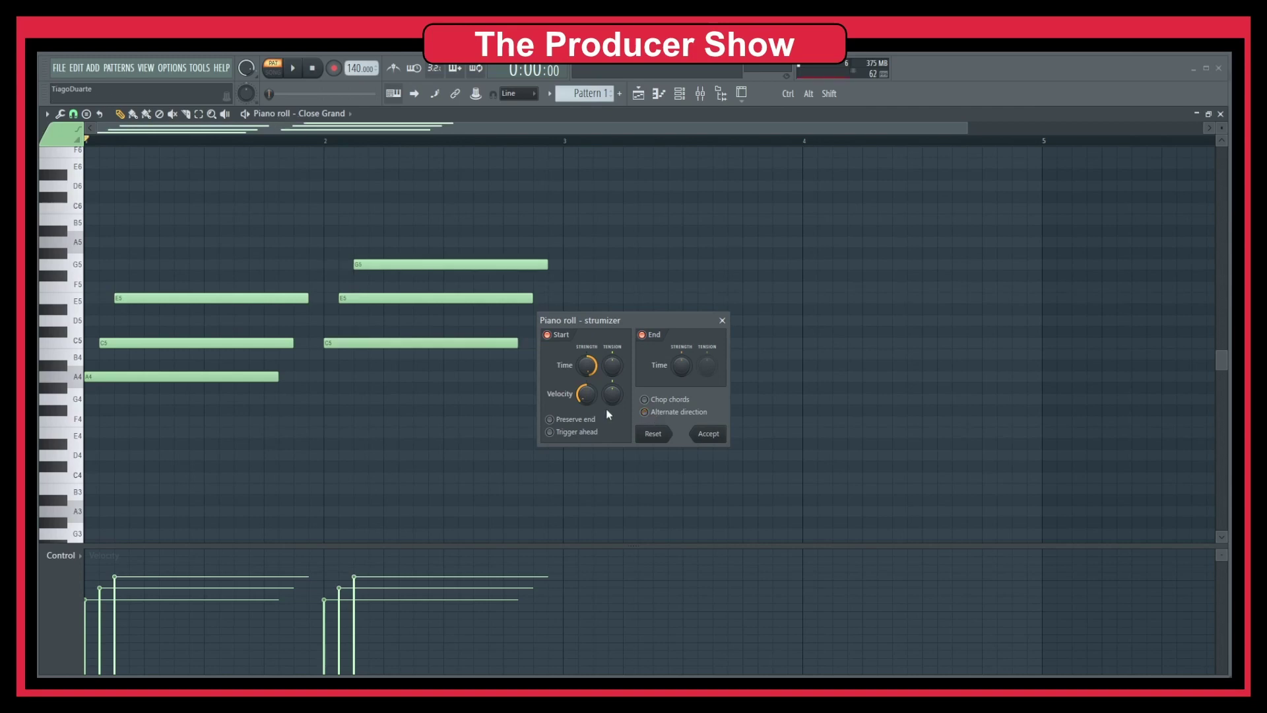
key("space")
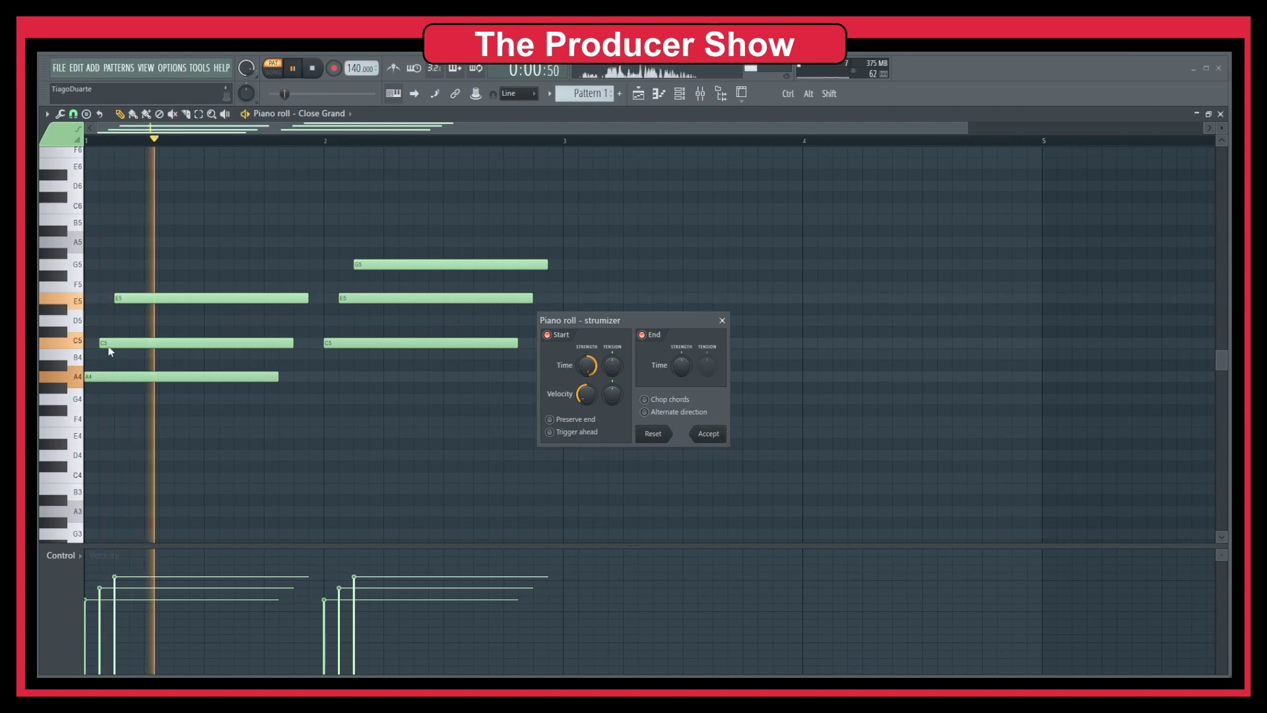
key("space")
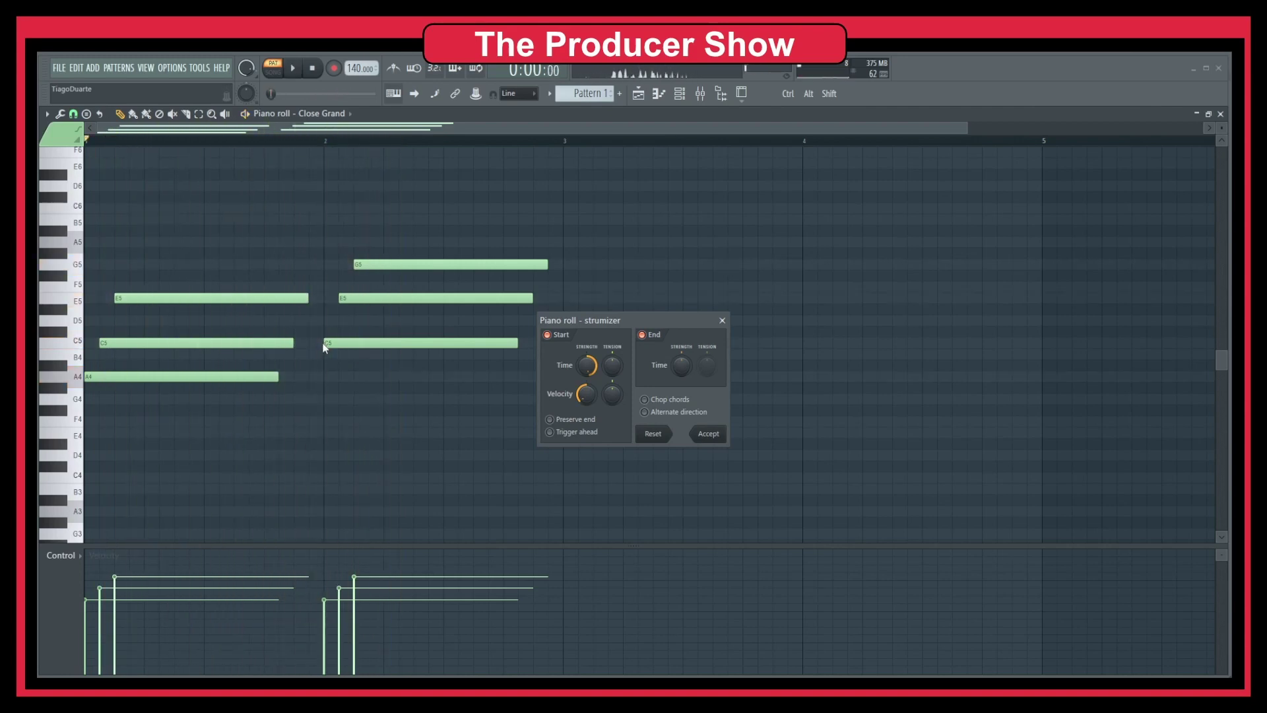
Step: Try Alternate direction on the strum so the second chord strums downwards, play the pattern and switch the option off
left_click(655, 412)
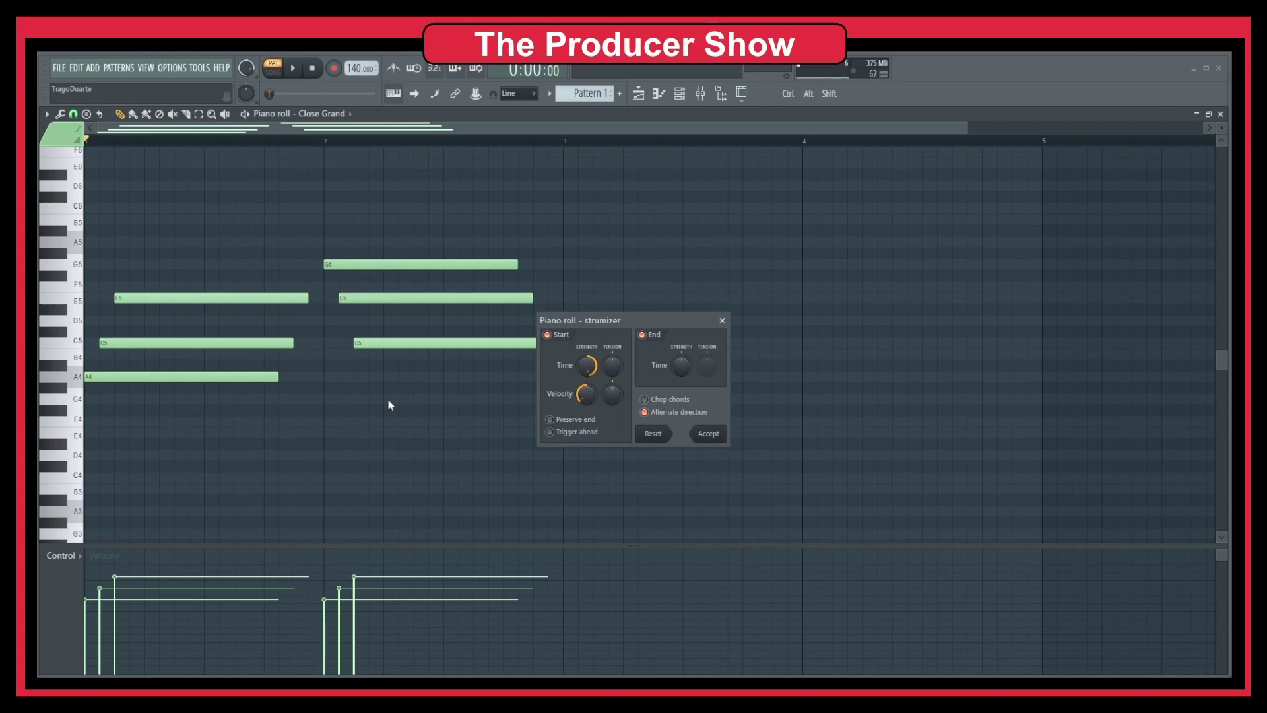
key("space")
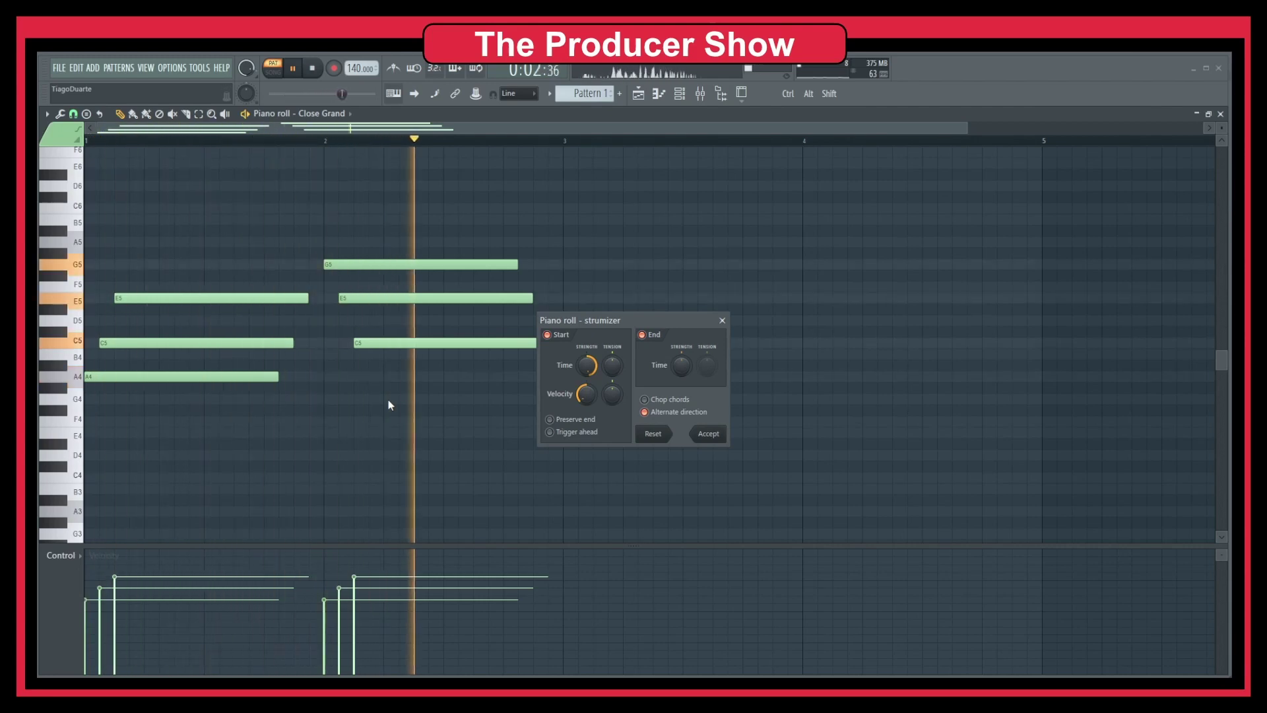
key("space")
left_click(670, 412)
left_click(677, 400)
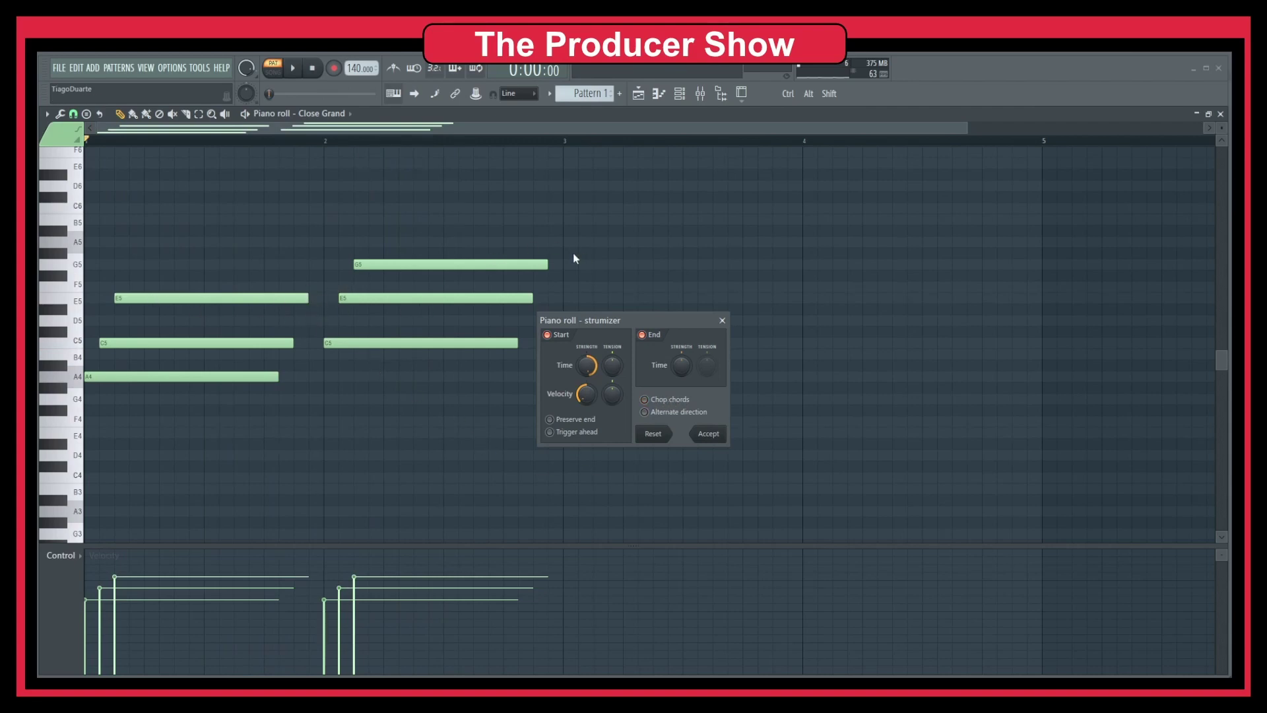
left_click(644, 336)
left_click(646, 336)
mouse_move(681, 365)
left_mouse_down()
mouse_move(681, 313)
mouse_move(681, 346)
left_mouse_up()
Step: Try the strum's Preserve end, Trigger ahead and Alternate direction options, switch all three off and accept the strum
left_click(553, 423)
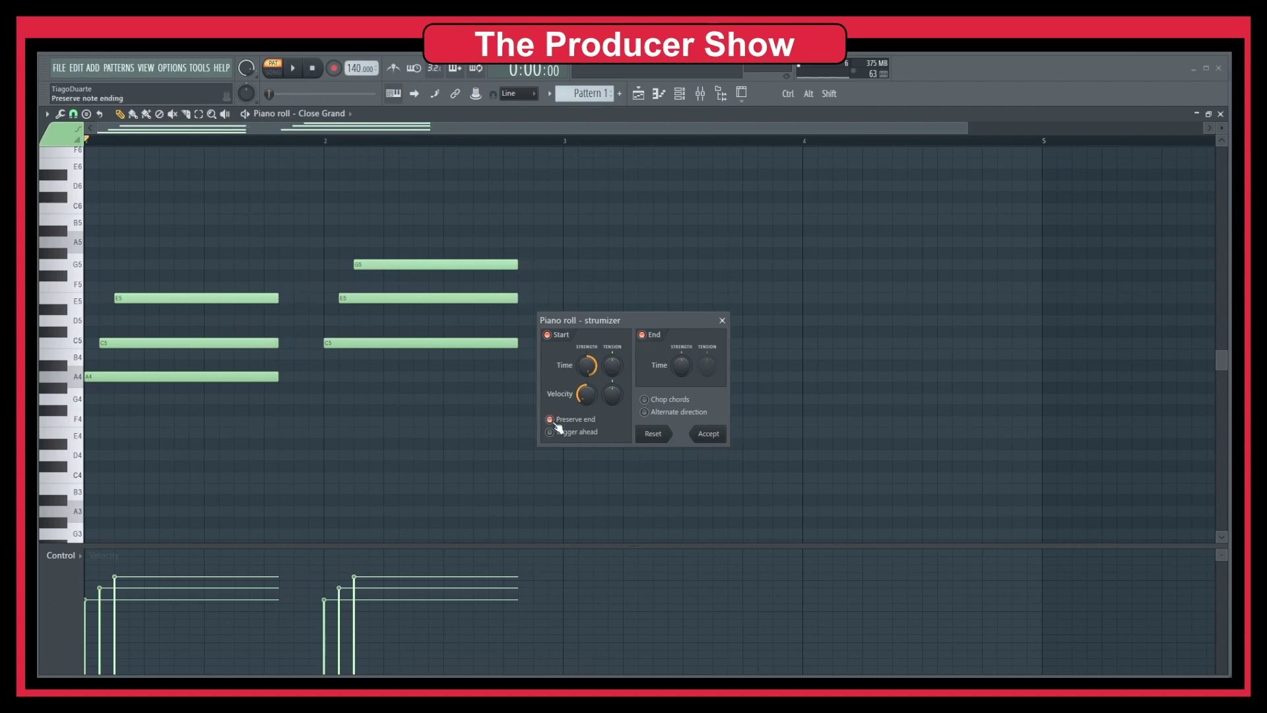
left_click(550, 433)
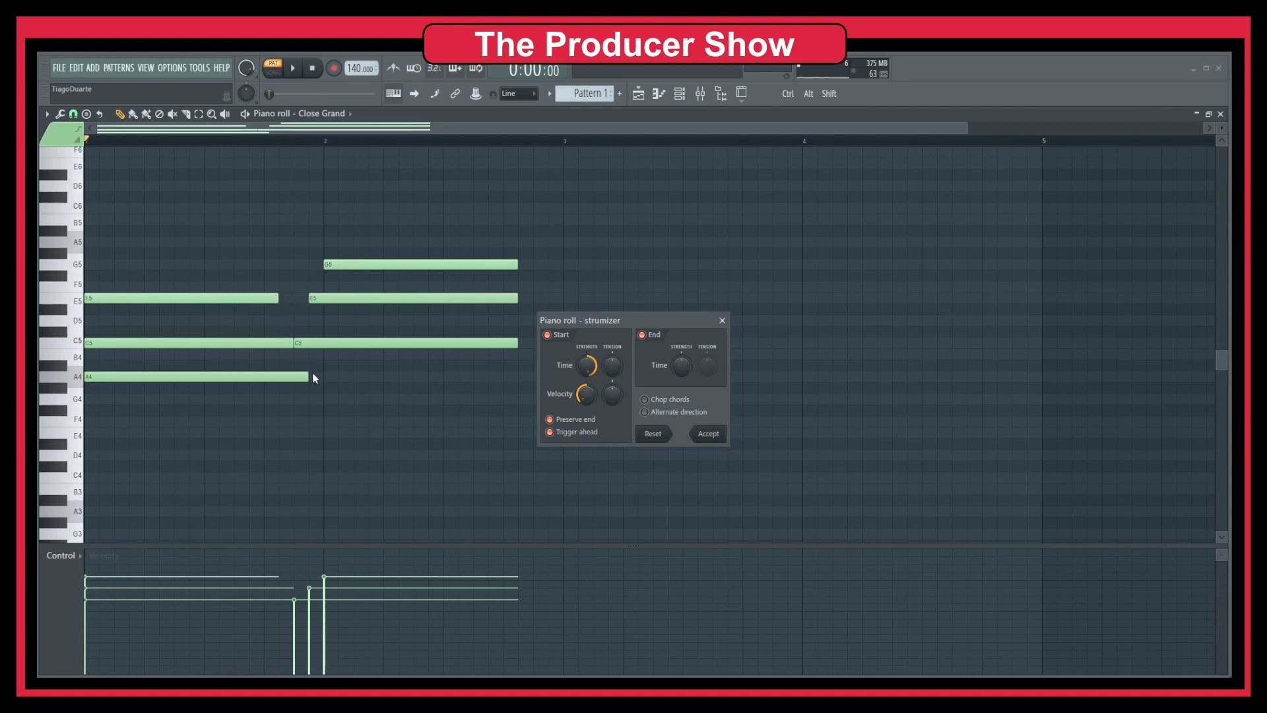
left_click(645, 412)
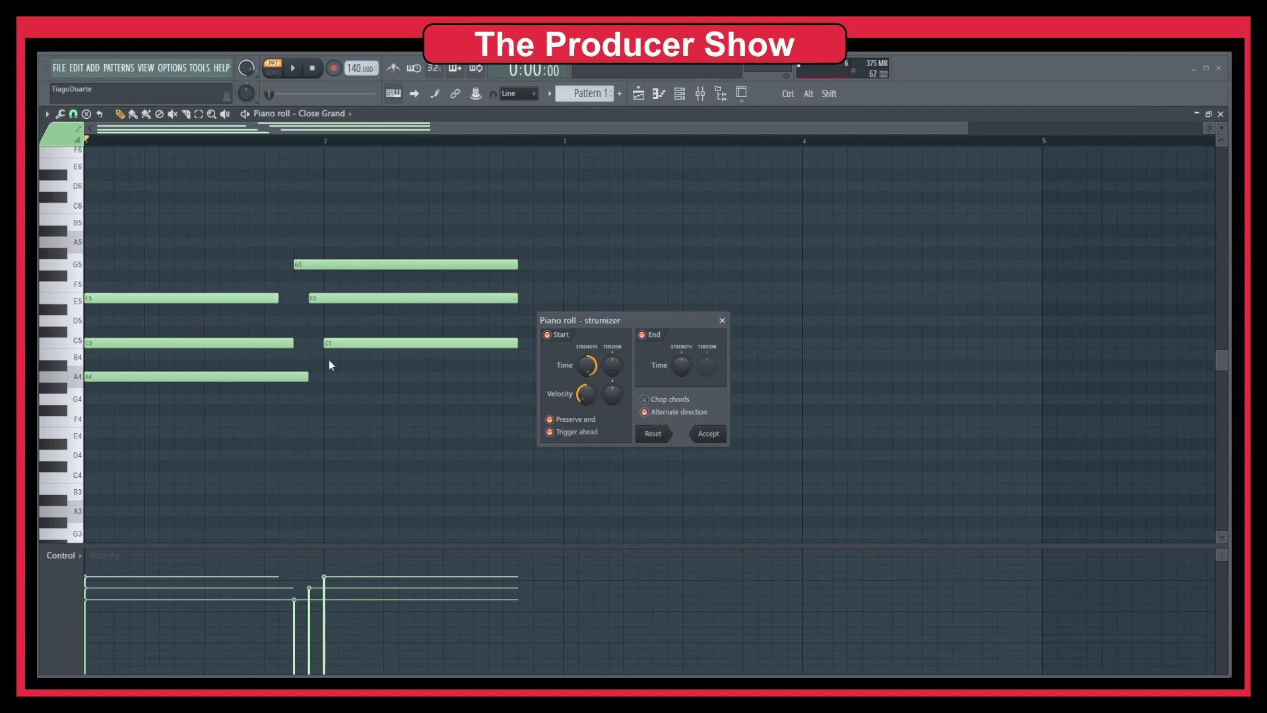
left_click(649, 435)
left_click(549, 419)
left_click(549, 432)
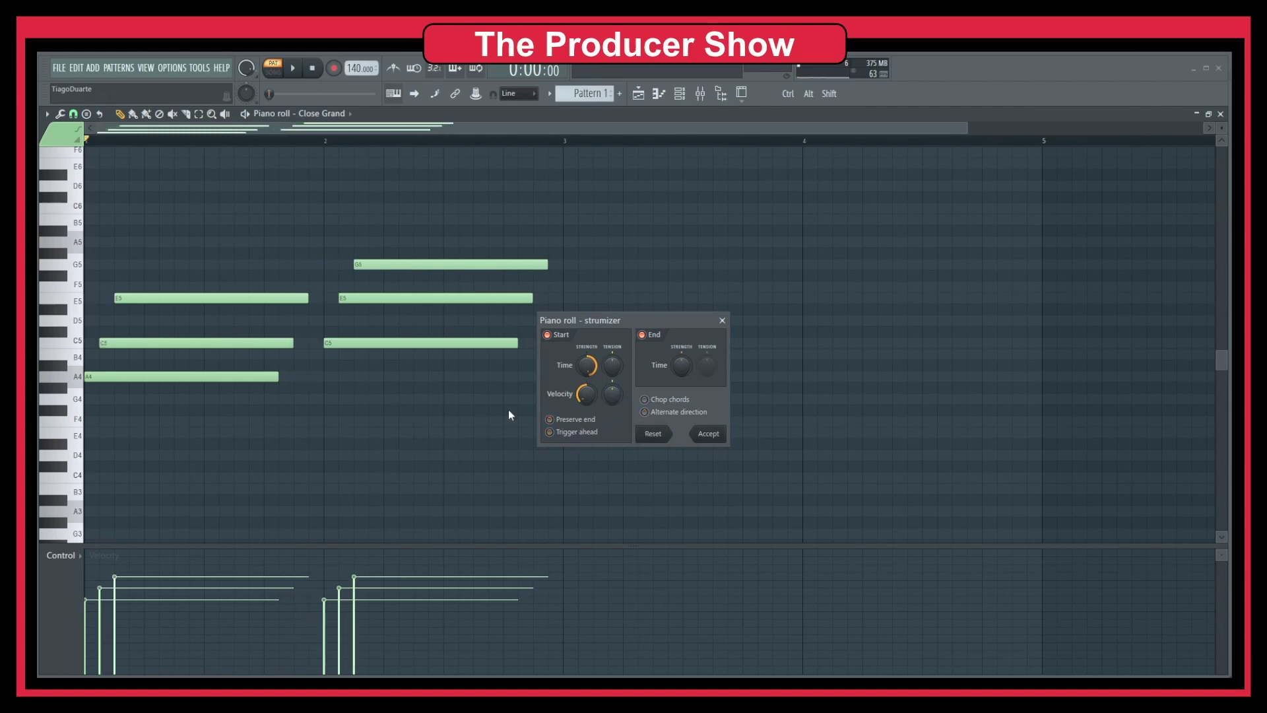
left_click(710, 436)
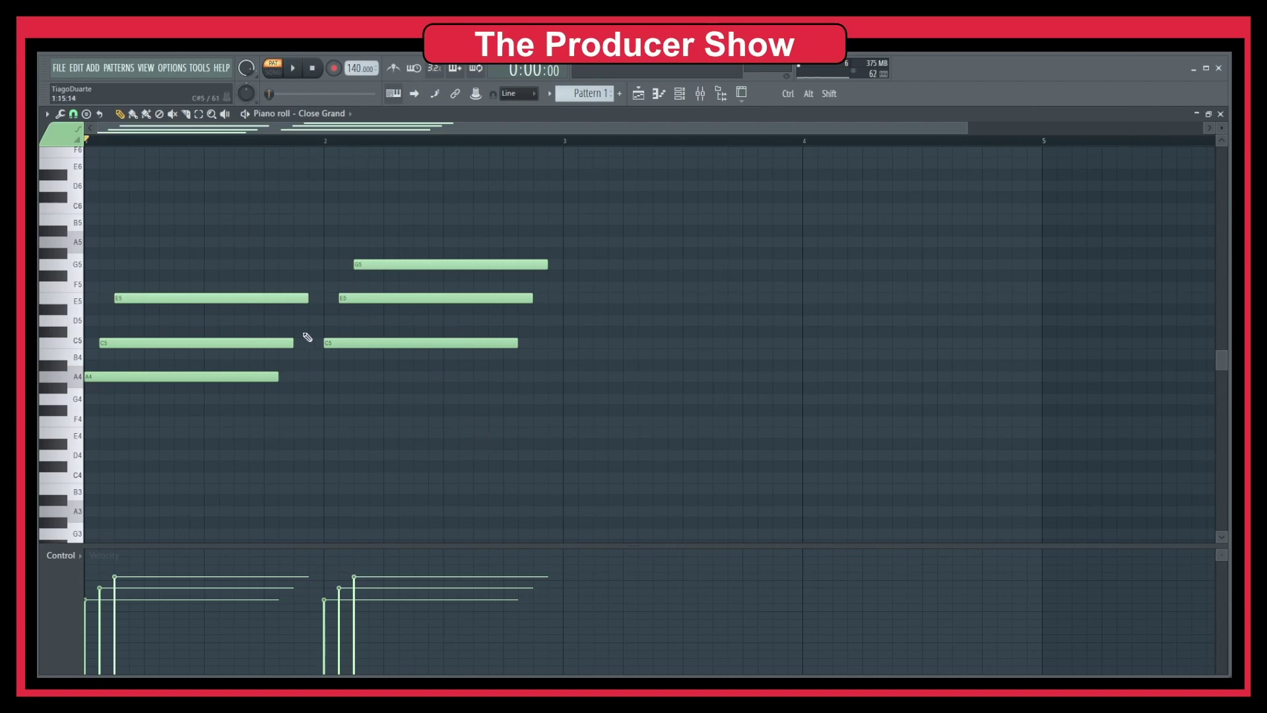
Step: Clear both strummed chords from the piano roll
scroll(306, 337, "down", 2)
scroll(324, 396, "up", 4)
key("ctrl+z")
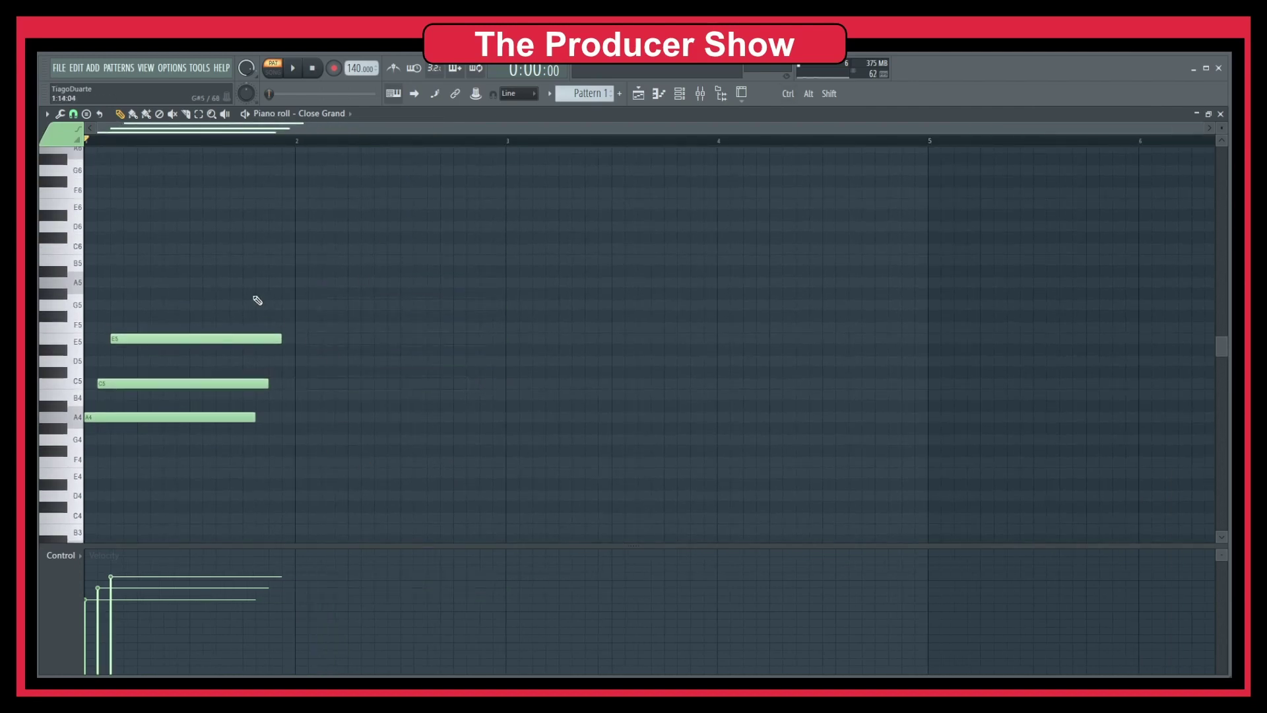
right_click(211, 339)
right_click(168, 383)
right_click(132, 418)
Step: Stamp four minor chords, one per bar, rooted on A4 in bars 1 and 2, D5 in bar 3 and E4 in bar 4
left_click(86, 113)
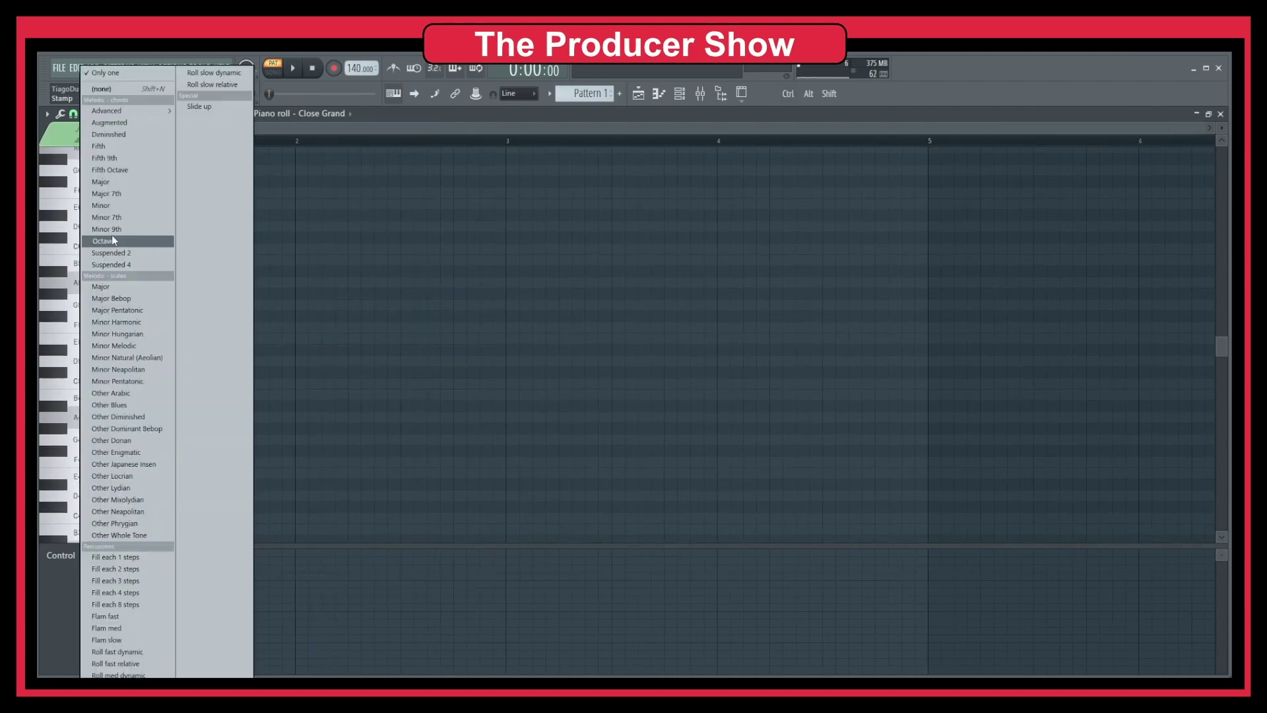
left_click(117, 203)
left_click(102, 415)
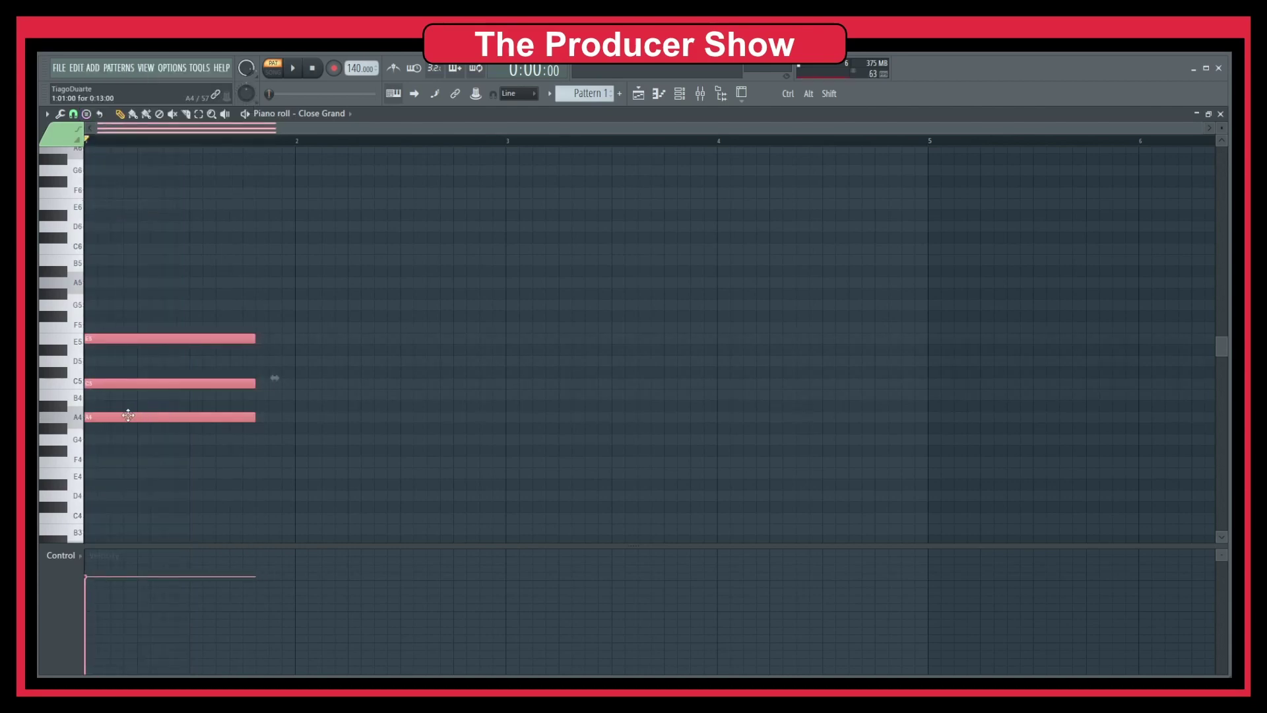
left_click_drag(338, 421, 331, 419)
left_click_drag(638, 422, 524, 355)
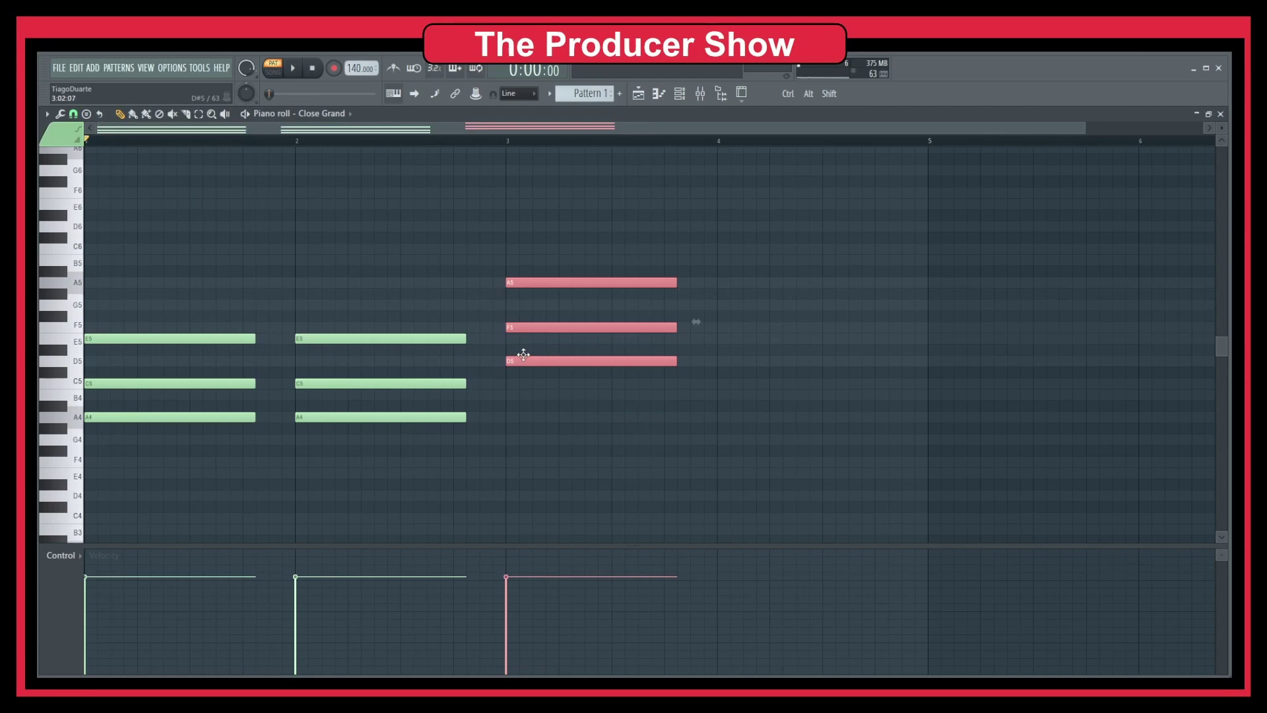
left_click_drag(724, 423, 732, 479)
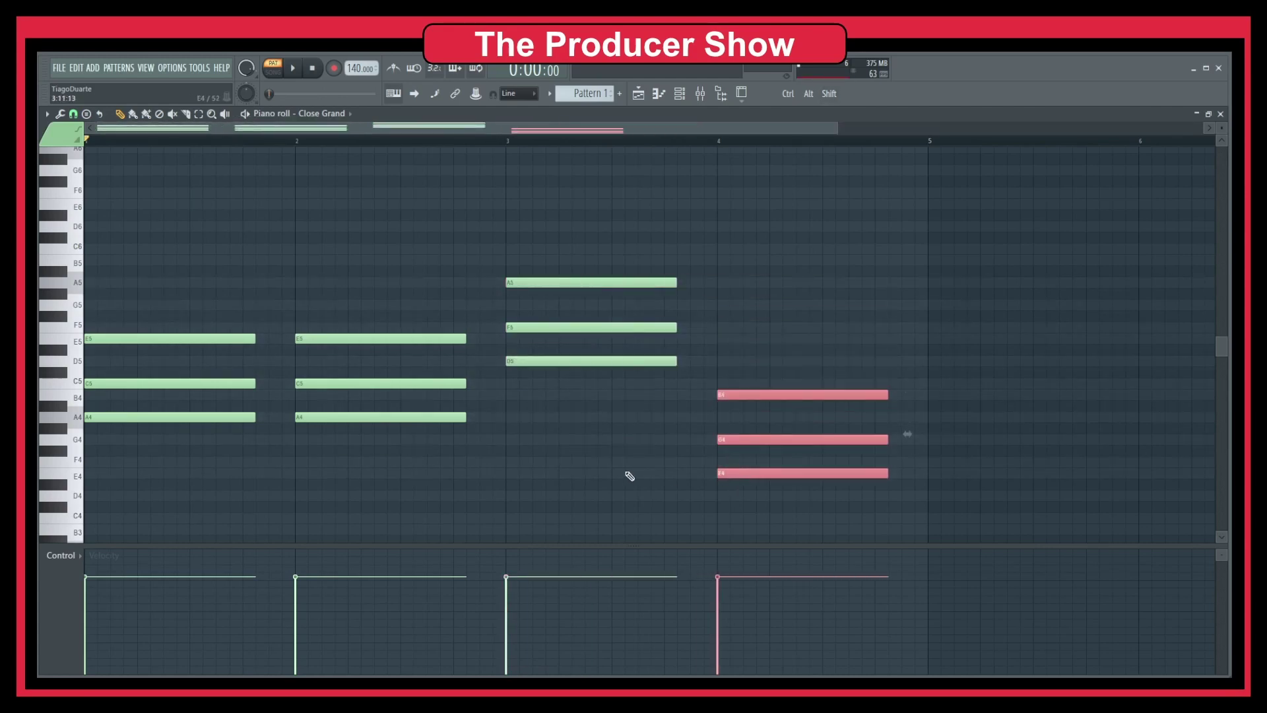
Step: Play the pattern and lengthen all four chords so that each one fills its whole bar
key("space")
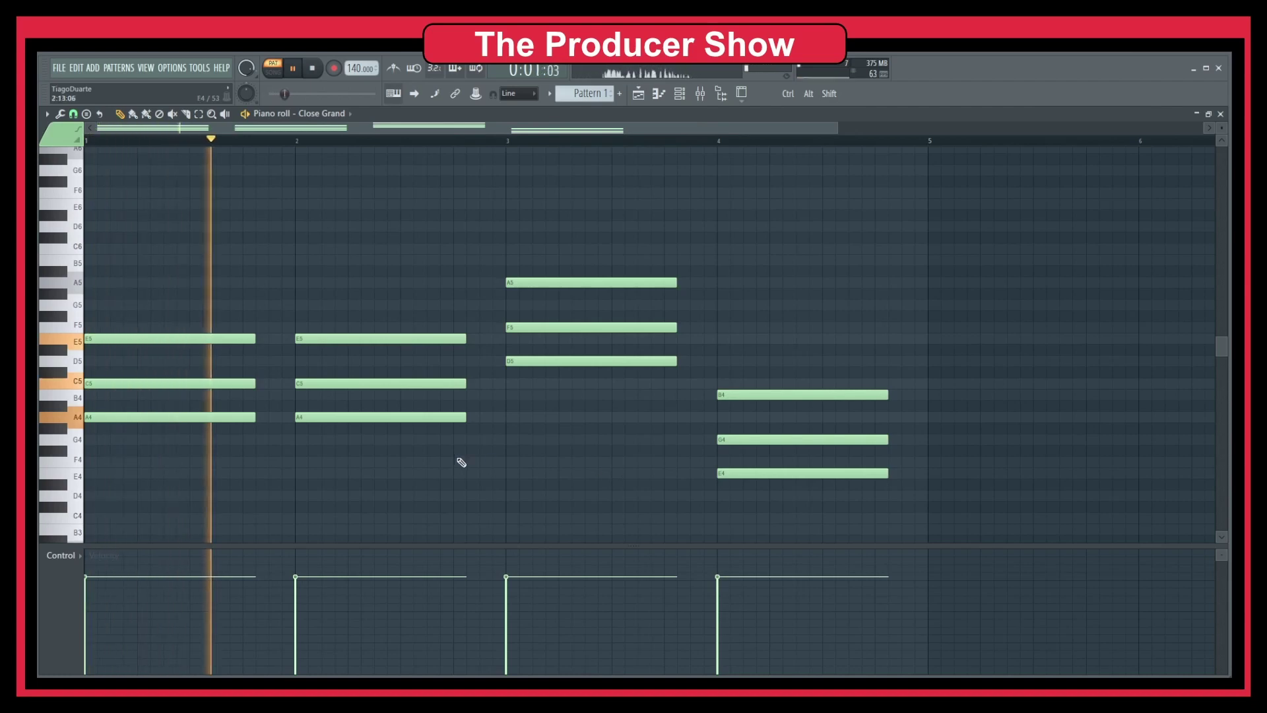
left_click_drag(264, 327, 231, 426)
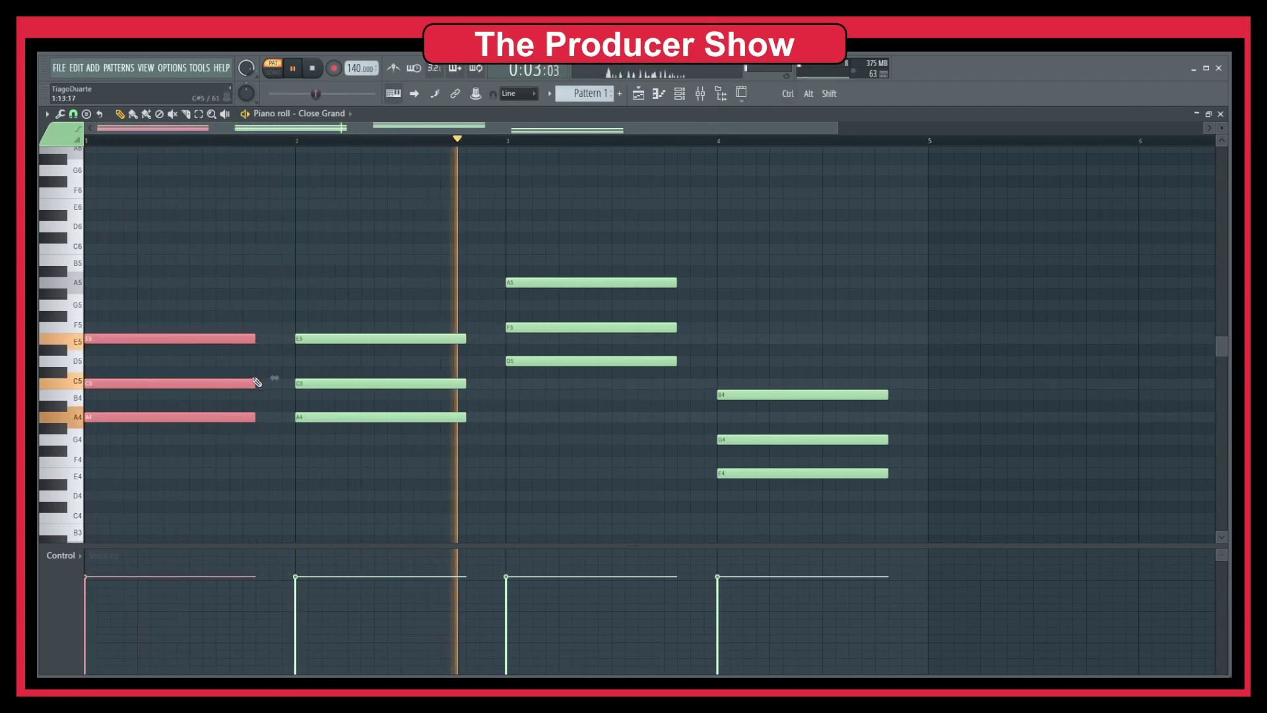
left_click_drag(255, 383, 297, 383)
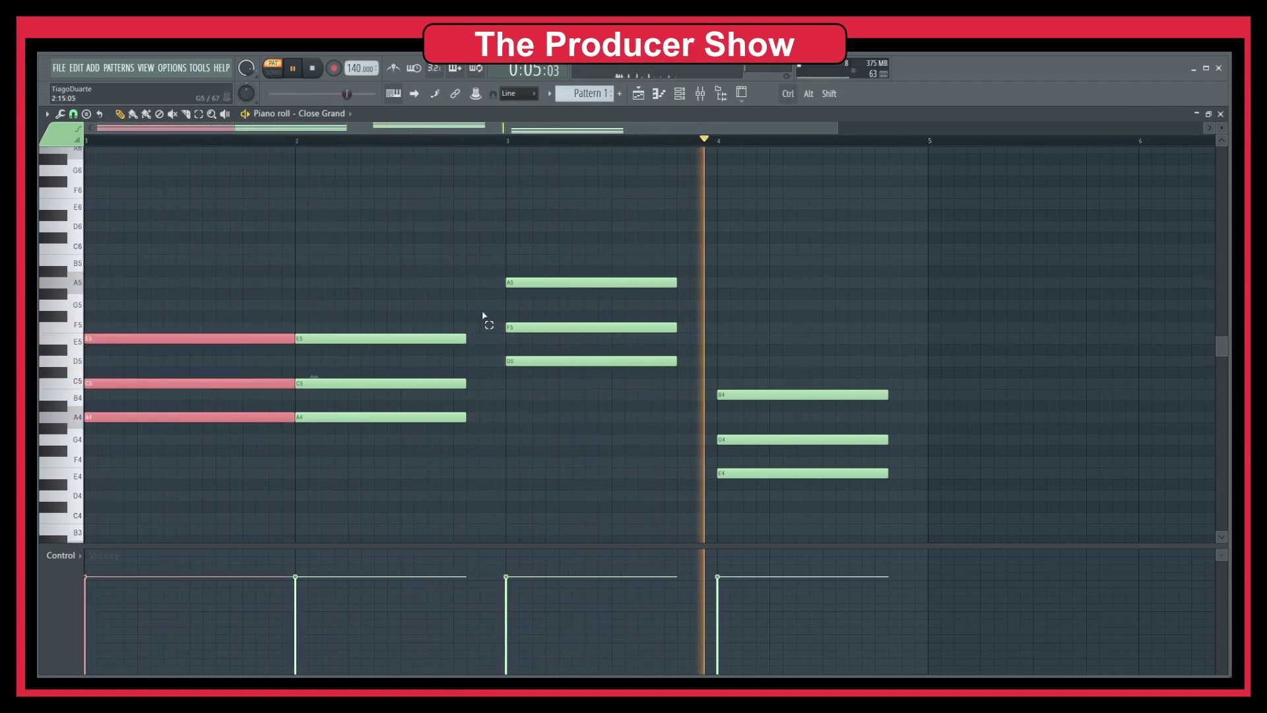
left_click_drag(484, 317, 509, 381)
left_click(551, 356)
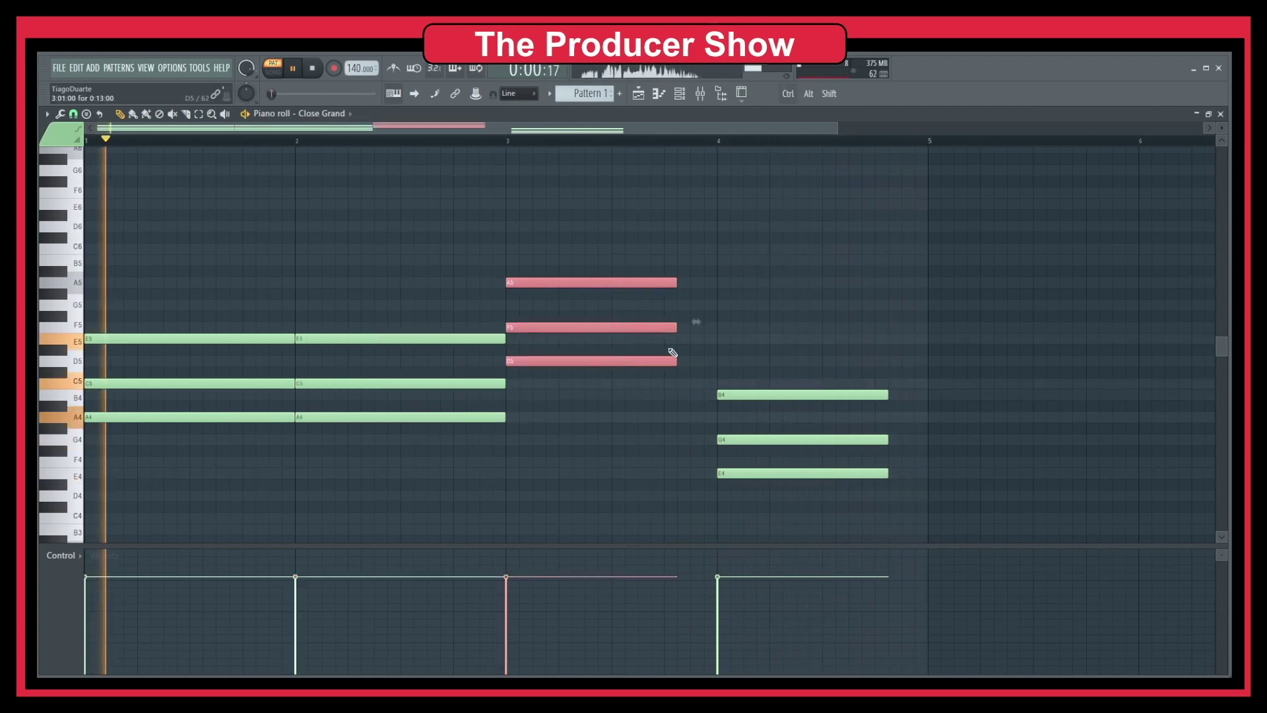
left_click_drag(678, 327, 717, 326)
left_click_drag(855, 363, 827, 482)
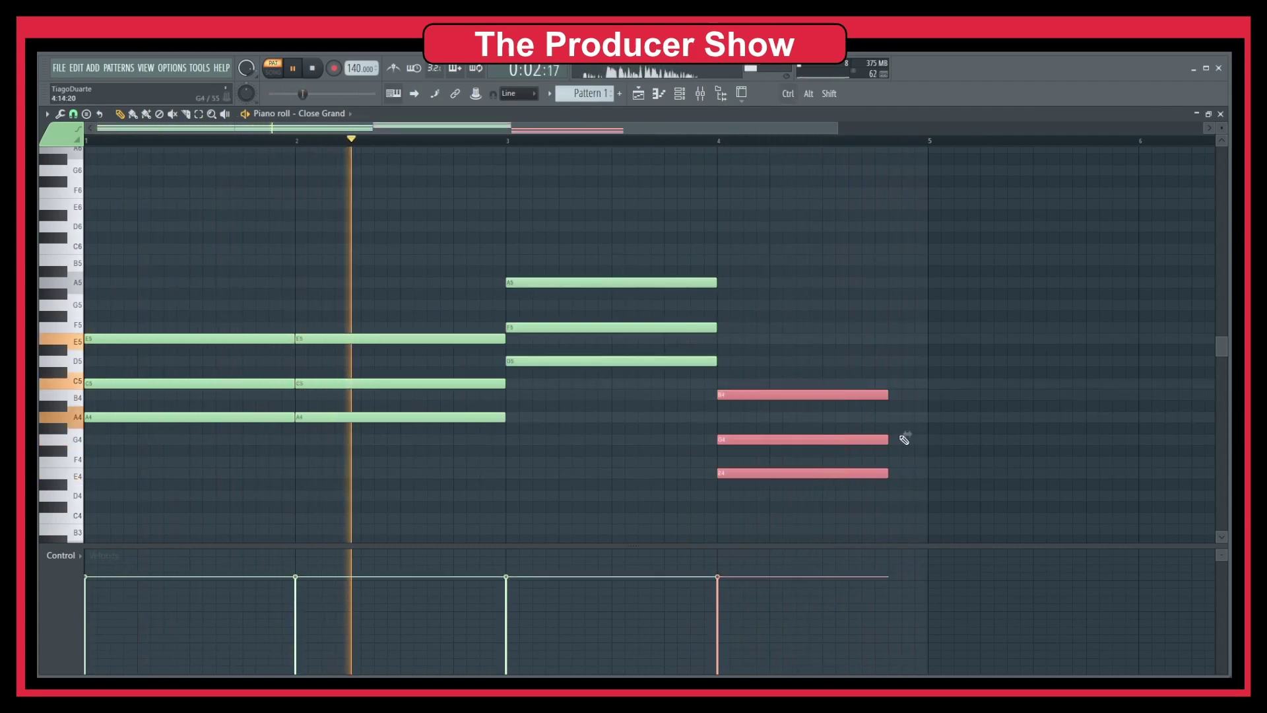
left_click_drag(885, 440, 924, 441)
left_click(849, 288, "ctrl")
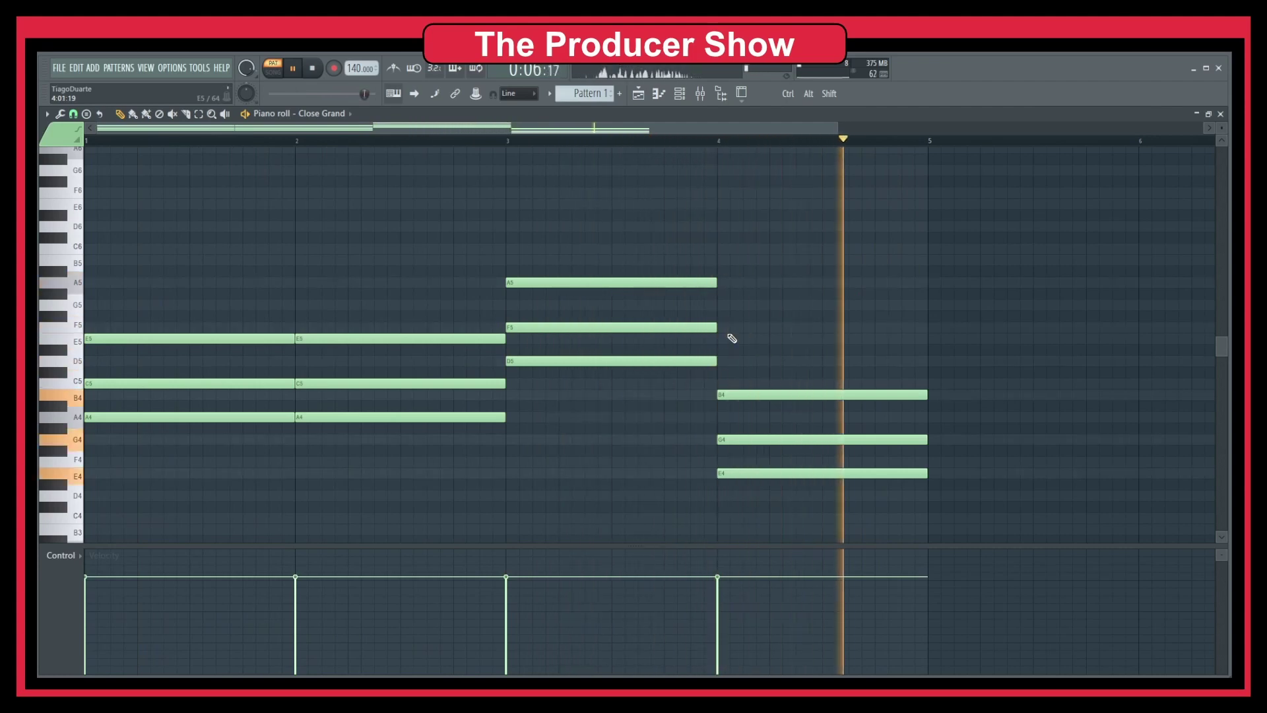
Step: Apply Strum to all four chords with a lower start time strength, Preserve end on and a velocity strength of -72%
key("alt+s")
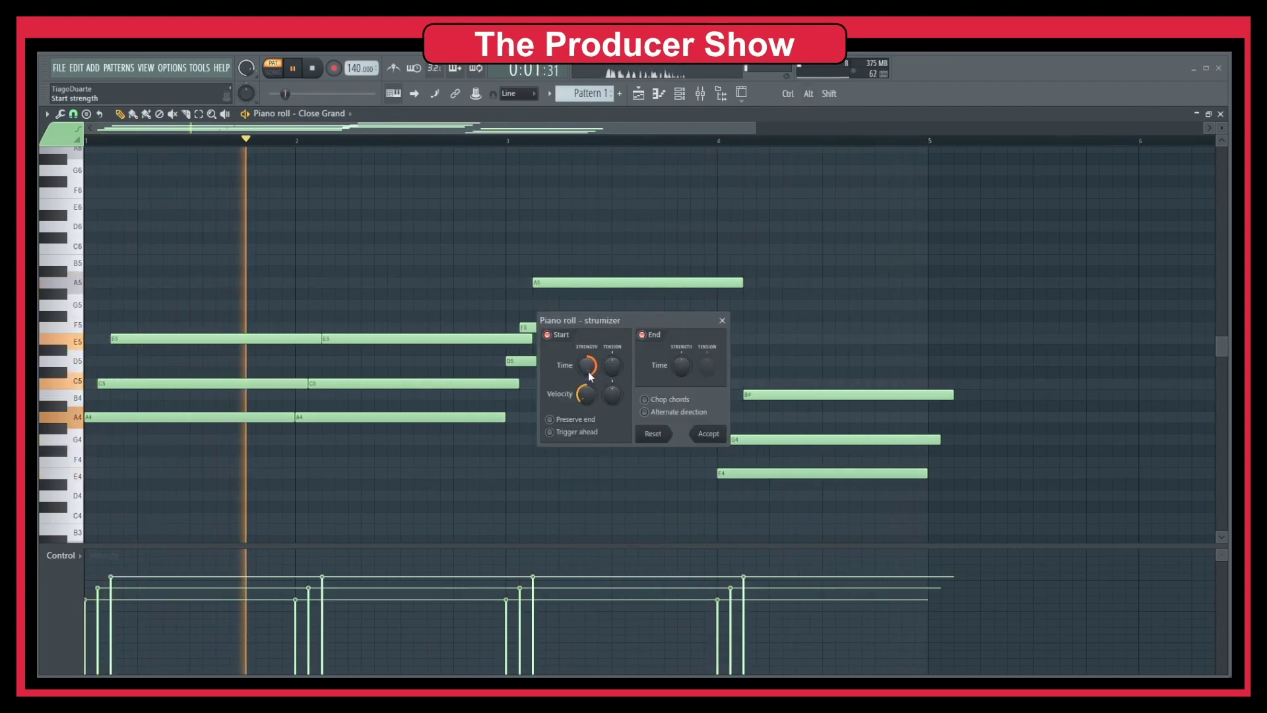
left_click_drag(588, 367, 587, 392)
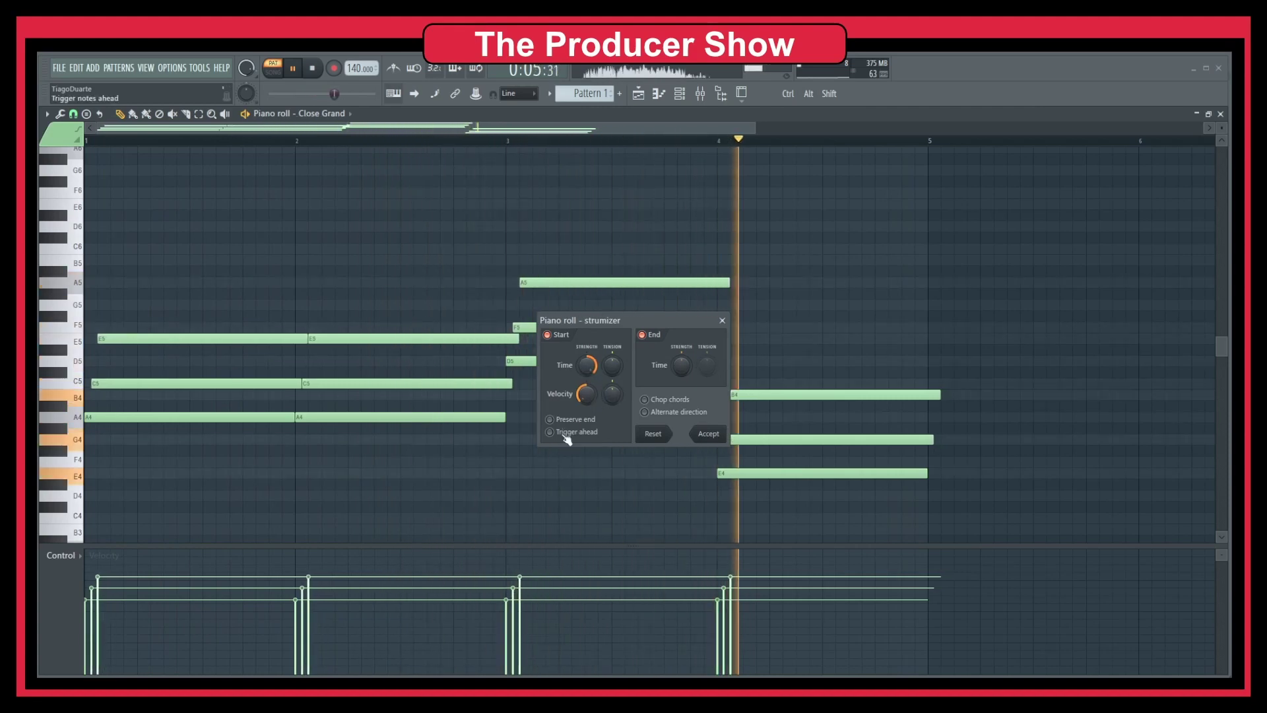
left_click(551, 419)
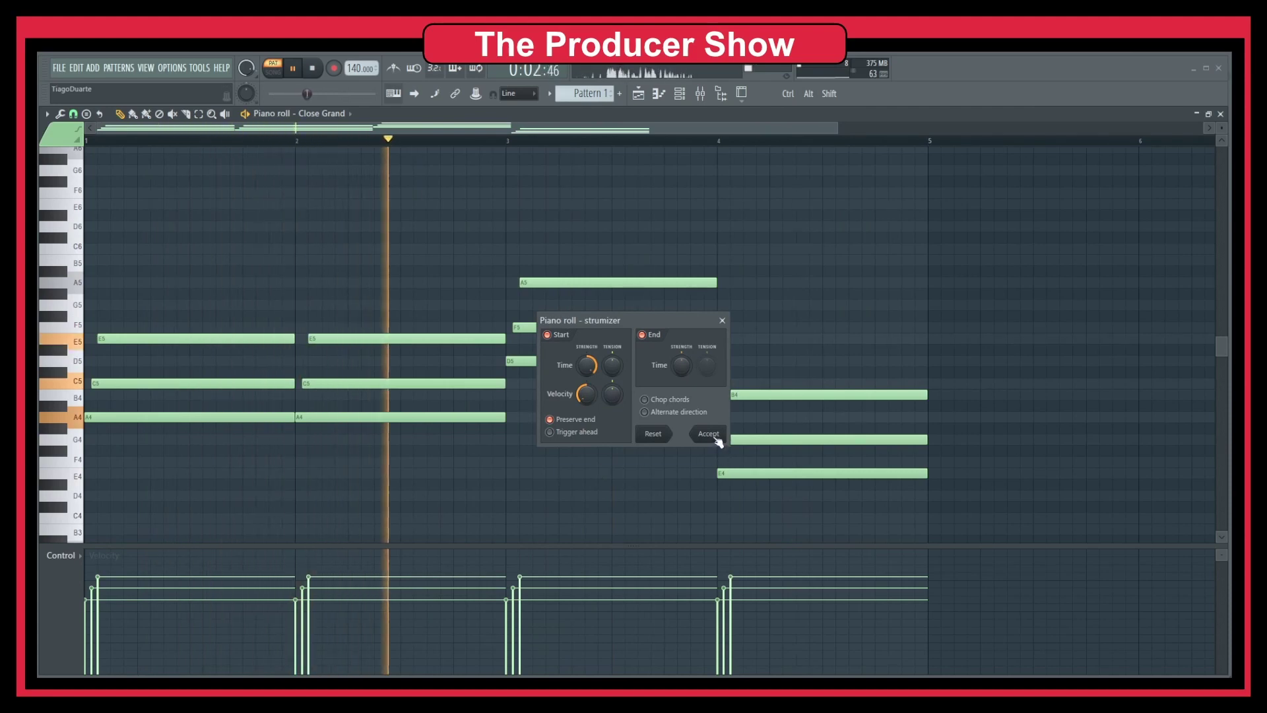
left_click_drag(588, 396, 588, 390)
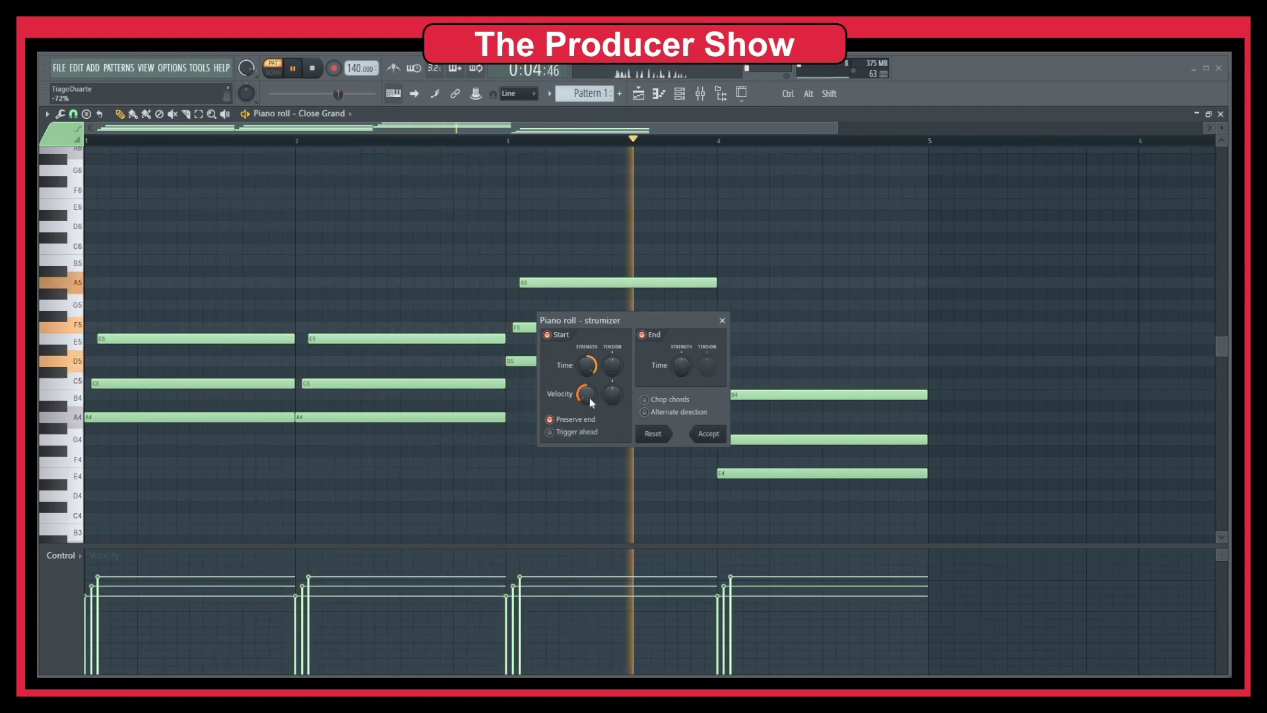
Step: Compare the four-chord strum with Alternate direction on, switch the option off and accept the strum
left_click(656, 417)
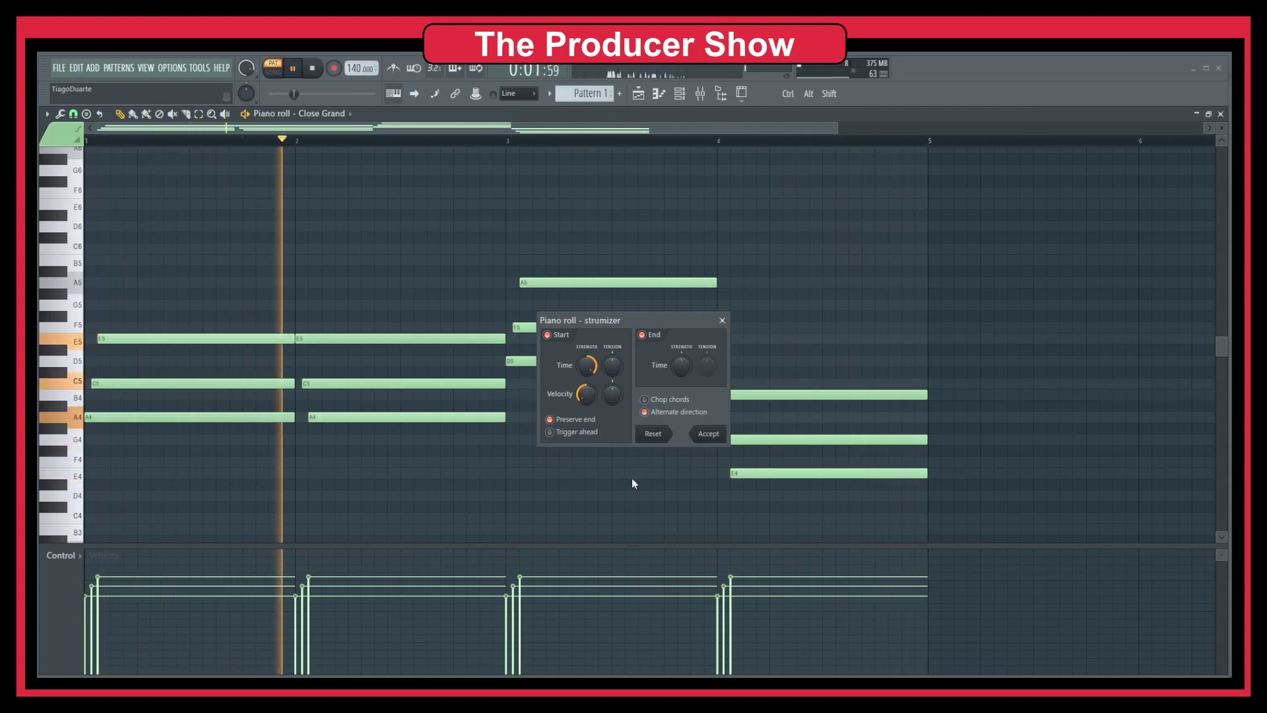
left_click(662, 417)
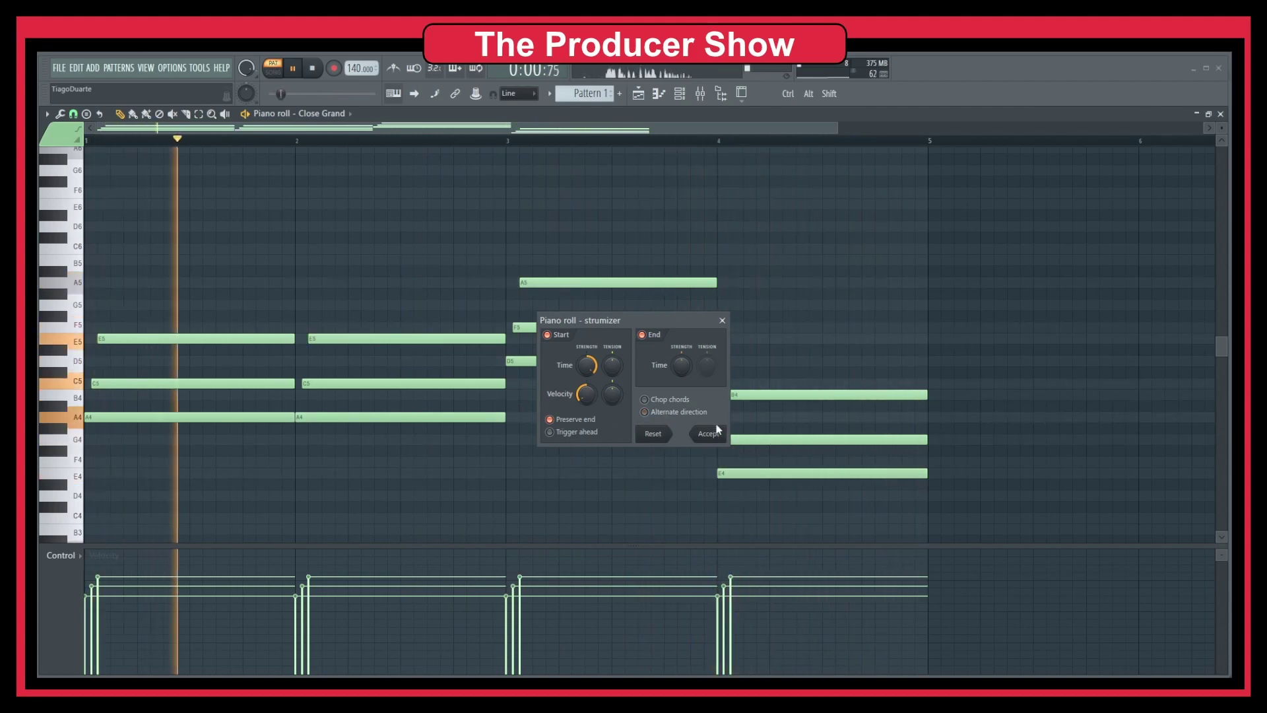
key("Return")
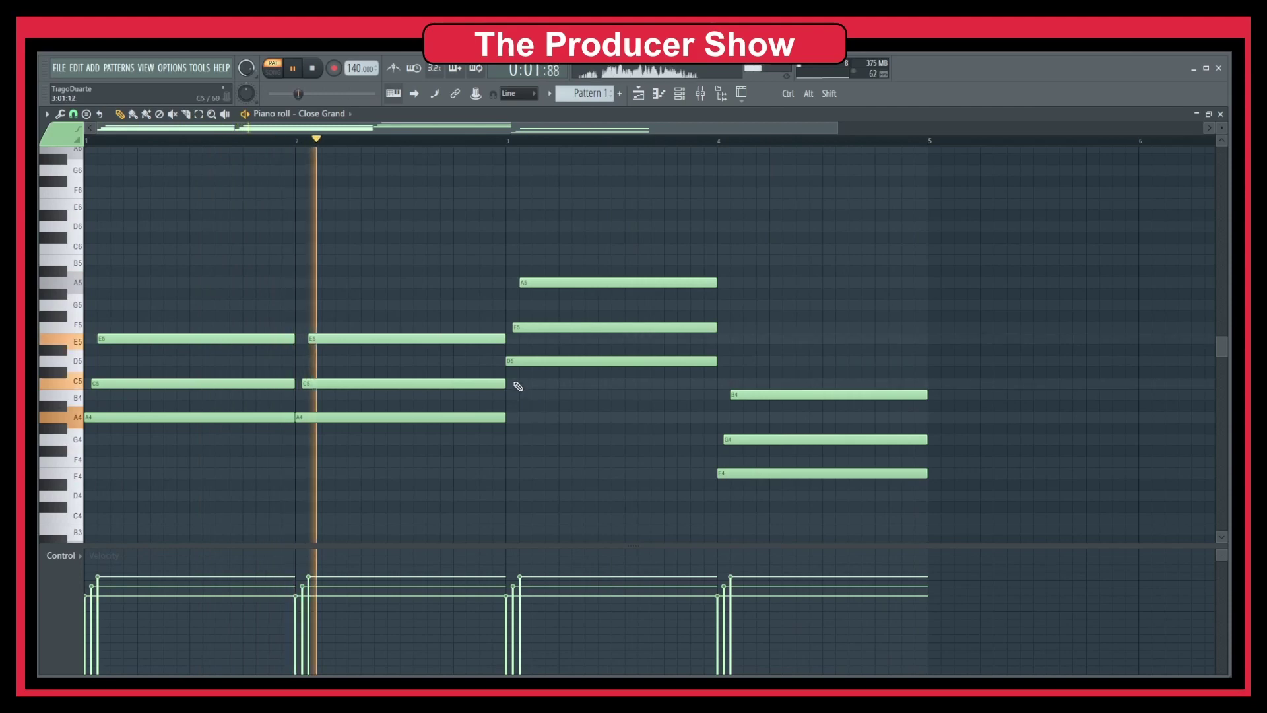
Step: Stop playback and close the piano roll
key("space")
scroll(802, 378, "down", 2)
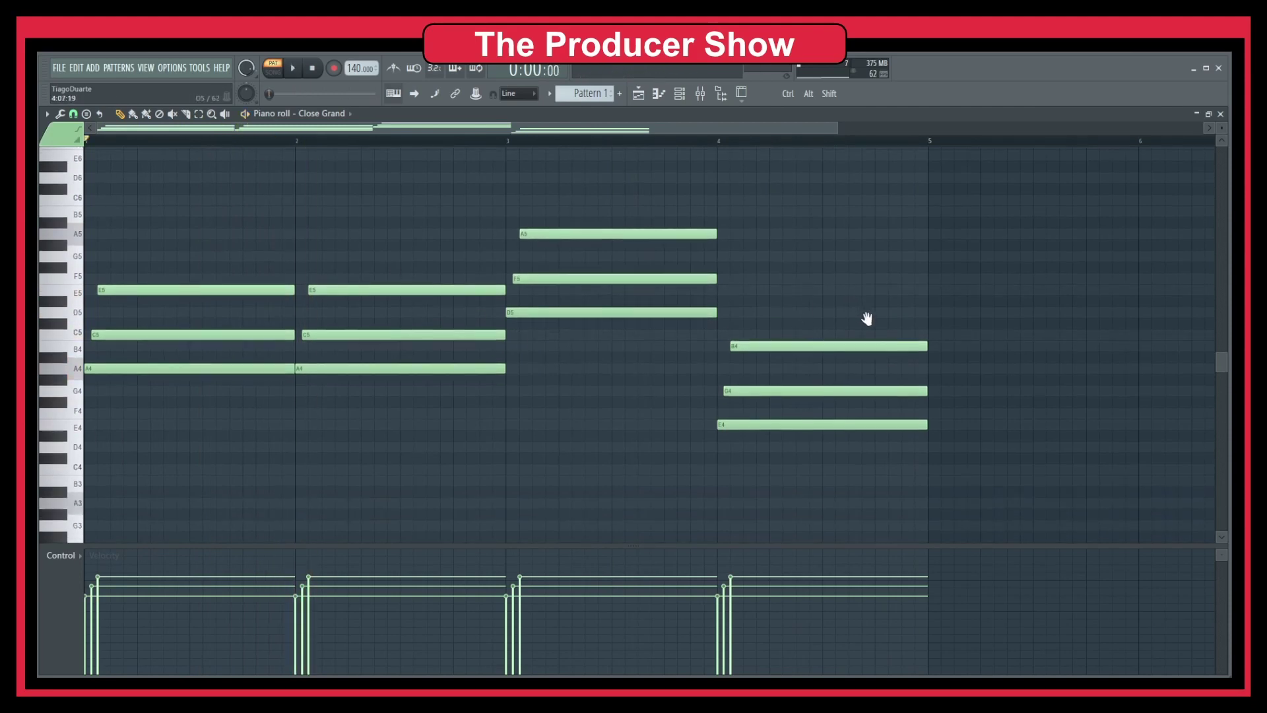
left_click(1222, 114)
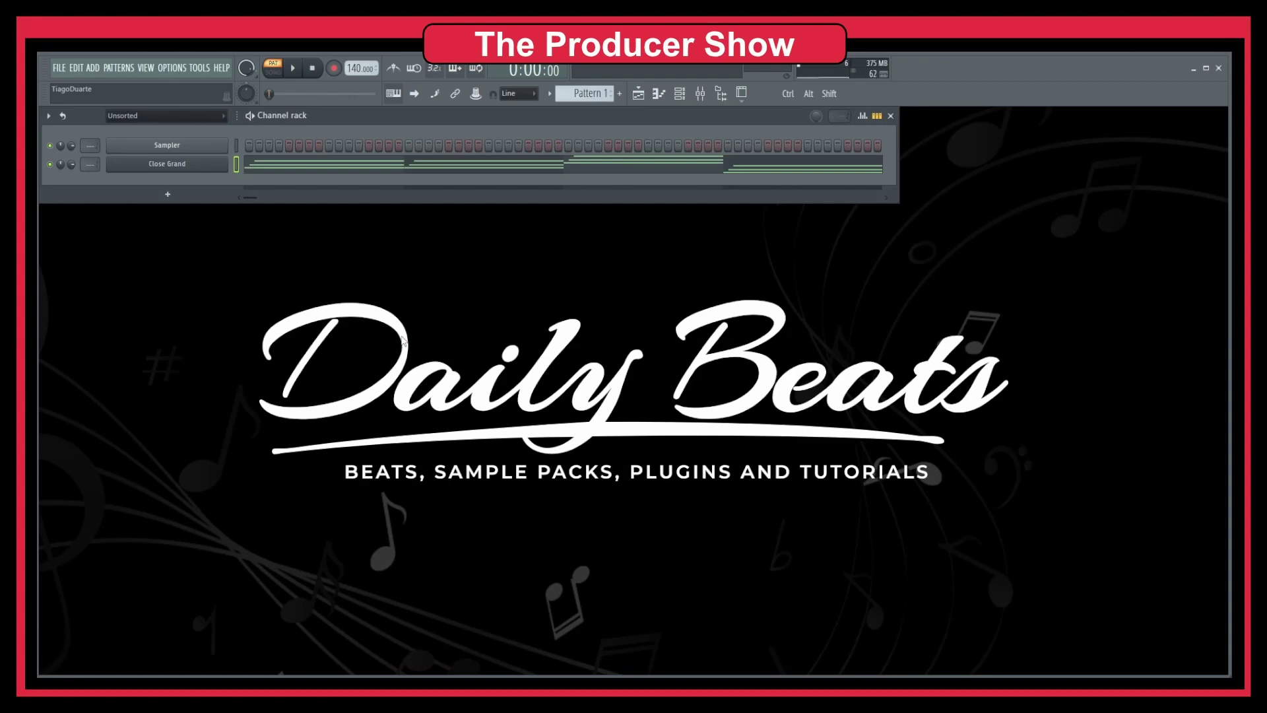